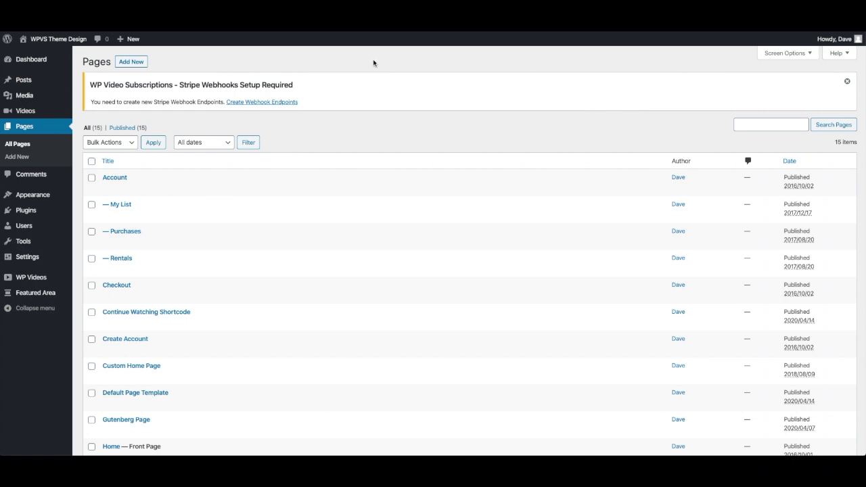
# Look through the list of site pages and open the Genres / Categories management page for videos.
pyautogui.scroll(-2, 373, 63)
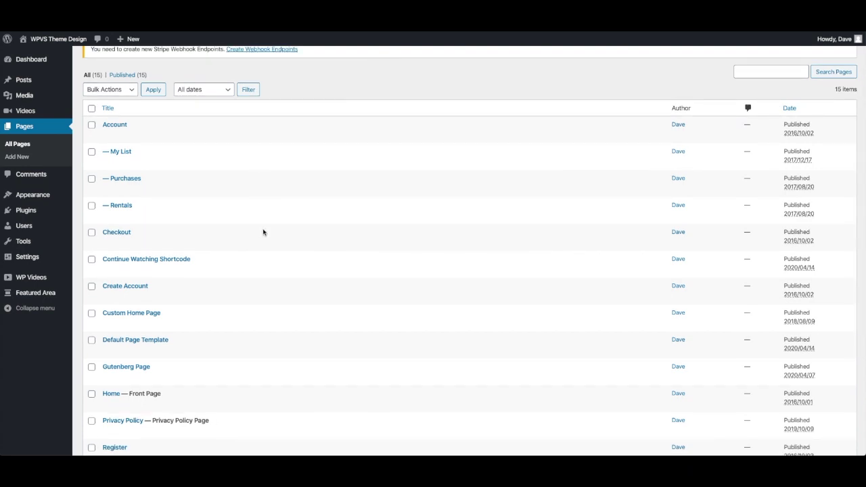
pyautogui.scroll(-1, 253, 348)
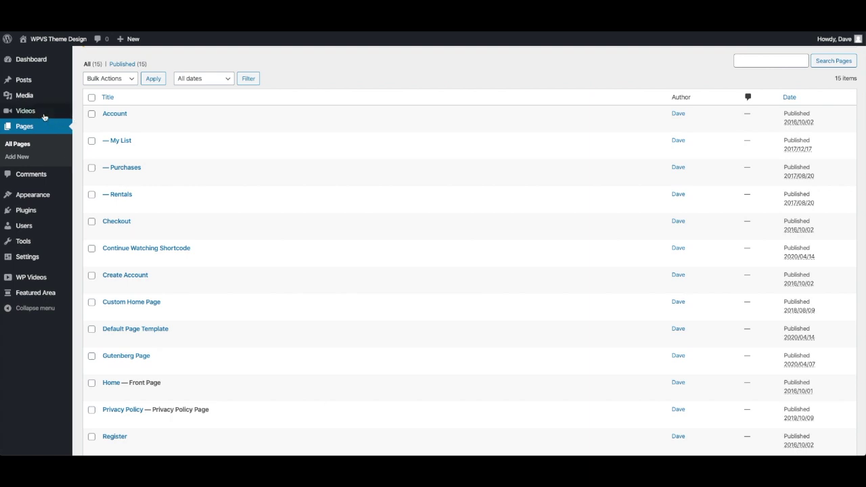
pyautogui.moveTo(43, 115)
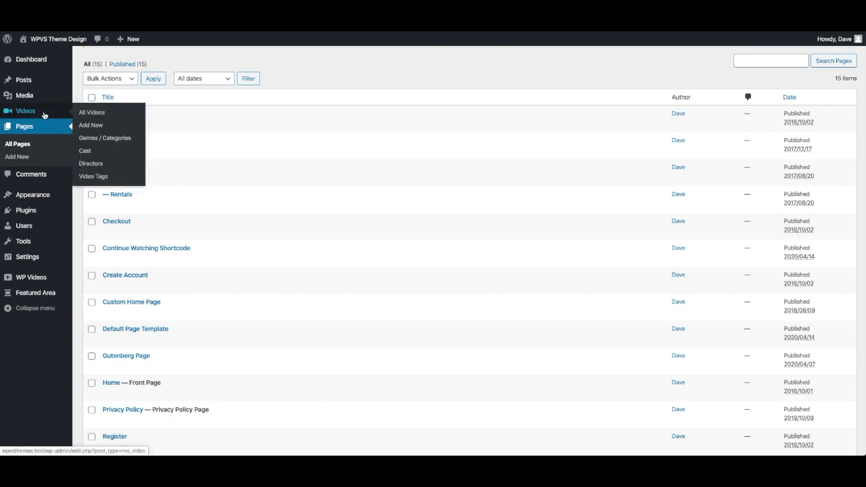
pyautogui.click(87, 139)
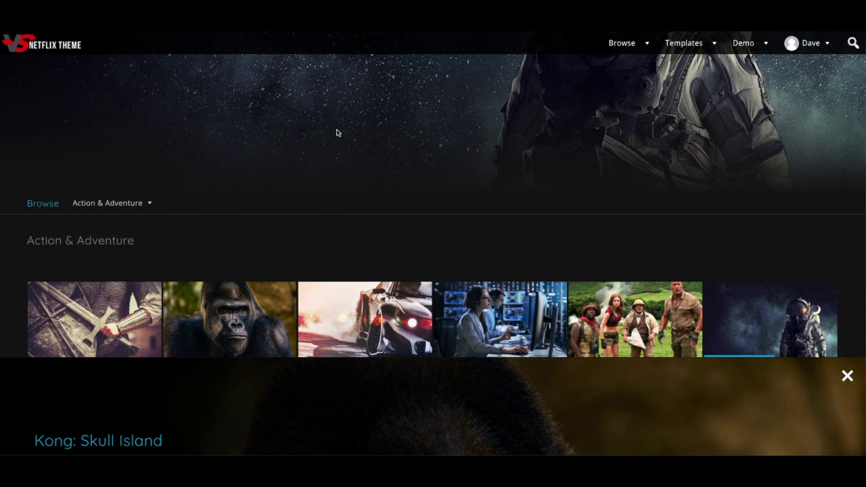
# Examine the Action & Adventure category page on the live site, closing the Kong: Skull Island details to see the full video grid.
pyautogui.scroll(-3, 336, 133)
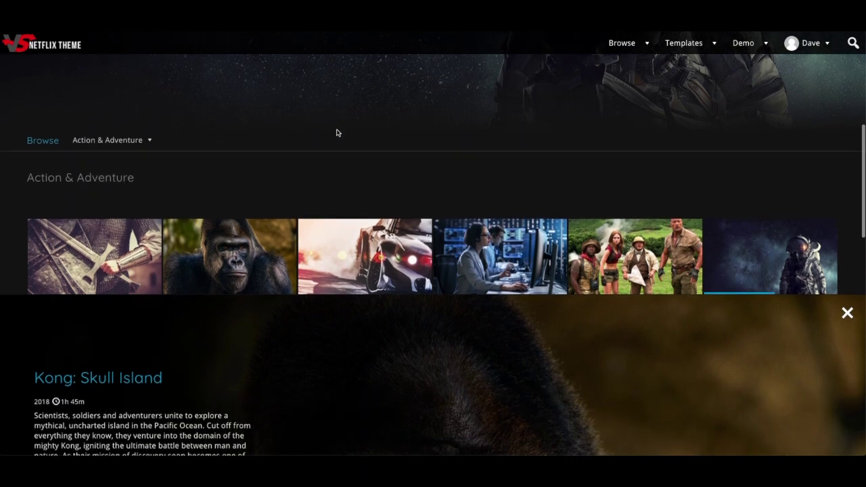
pyautogui.scroll(-2, 336, 132)
pyautogui.click(846, 214)
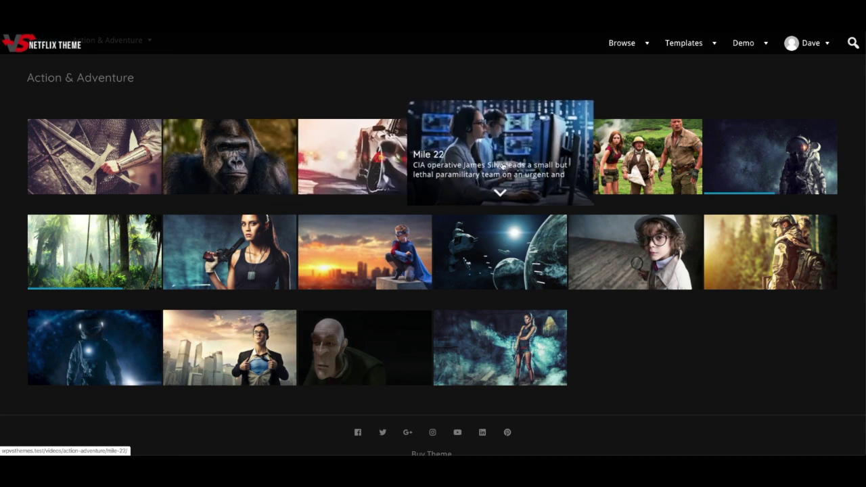
pyautogui.scroll(1, 499, 170)
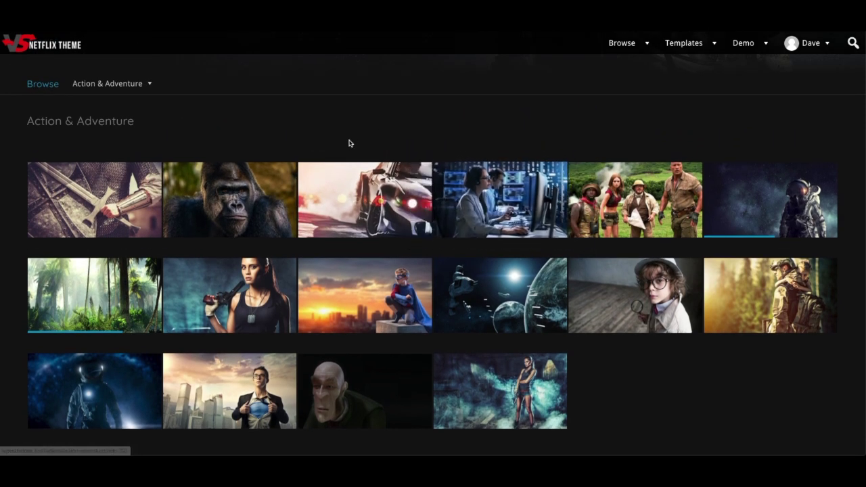
pyautogui.scroll(-1, 349, 141)
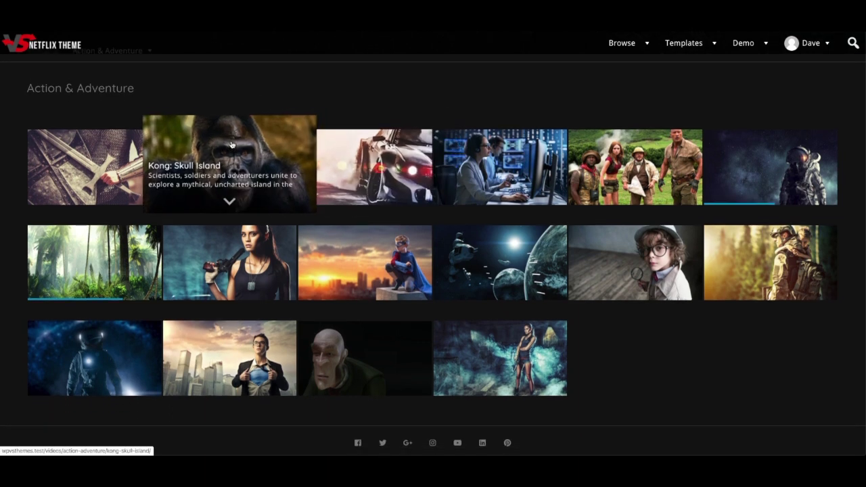
pyautogui.scroll(5, 230, 149)
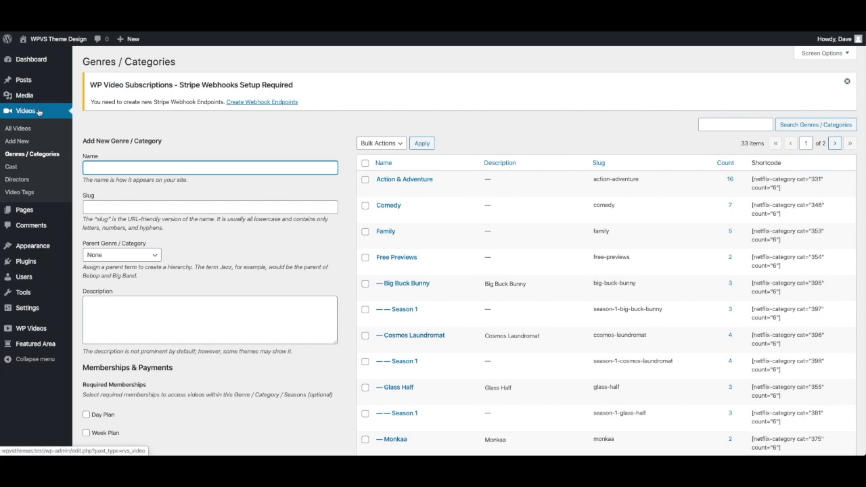
# Check the list of all videos, and open the Gutenberg Page from the site's pages for editing.
pyautogui.click(37, 112)
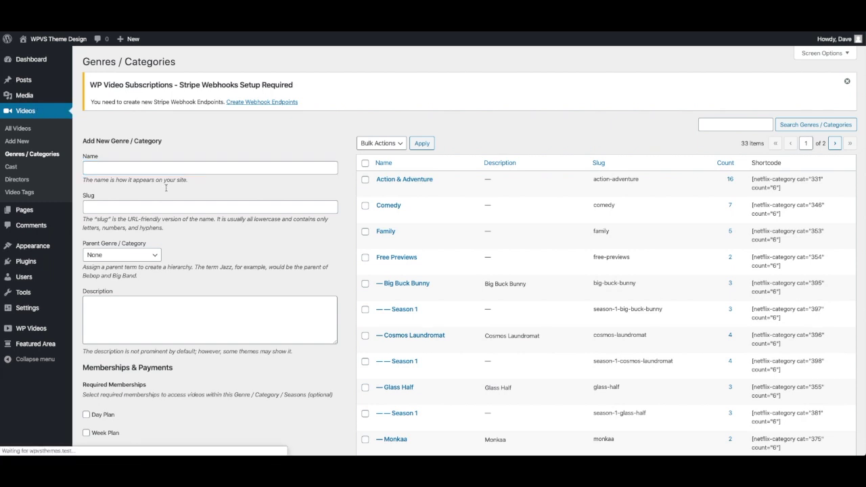
pyautogui.scroll(-3, 184, 233)
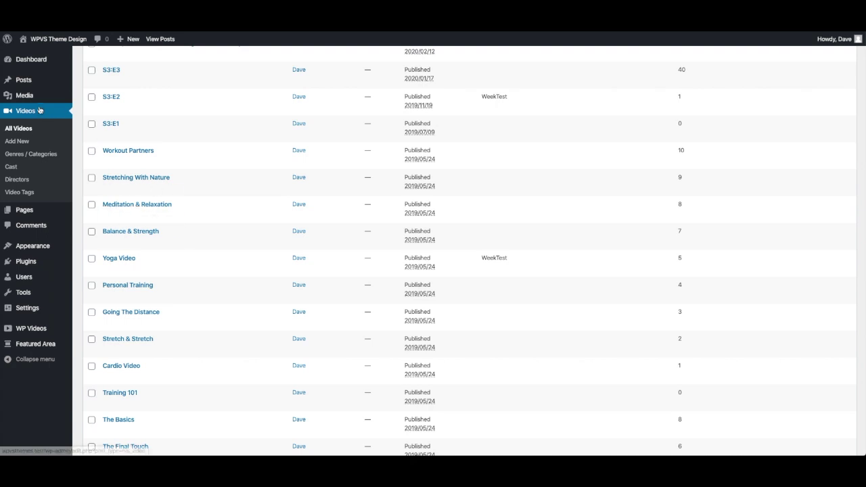
pyautogui.click(34, 212)
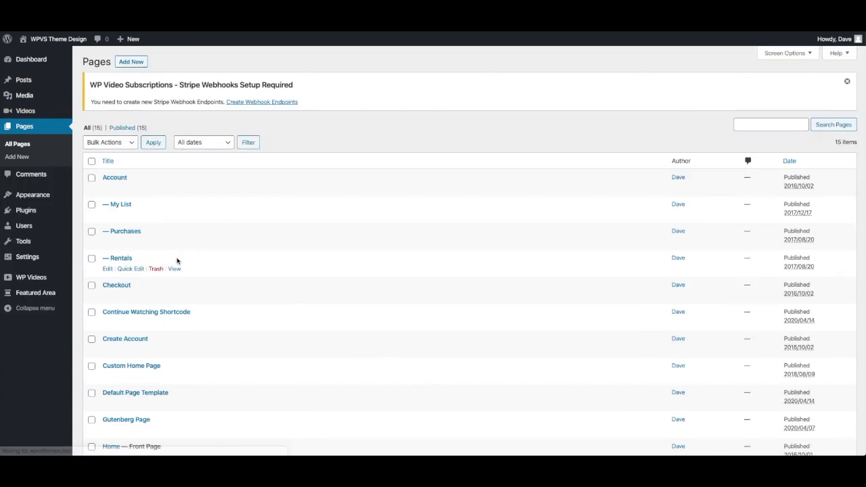
pyautogui.scroll(-3, 177, 261)
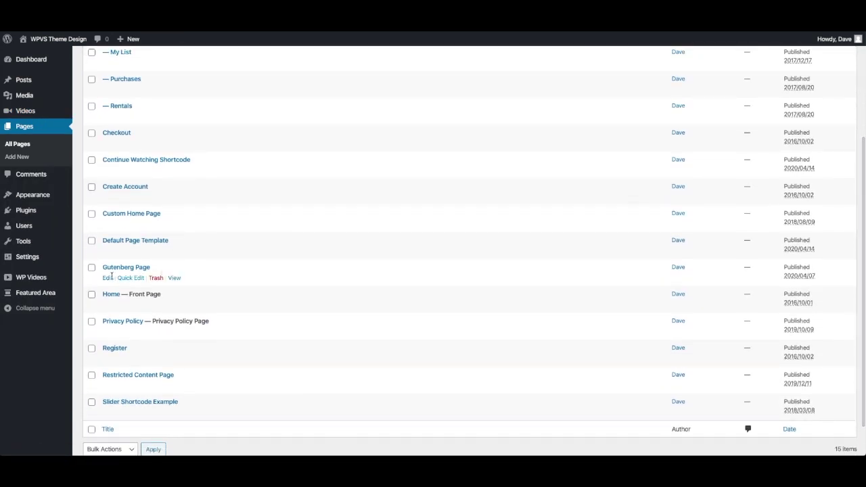
pyautogui.click(107, 278)
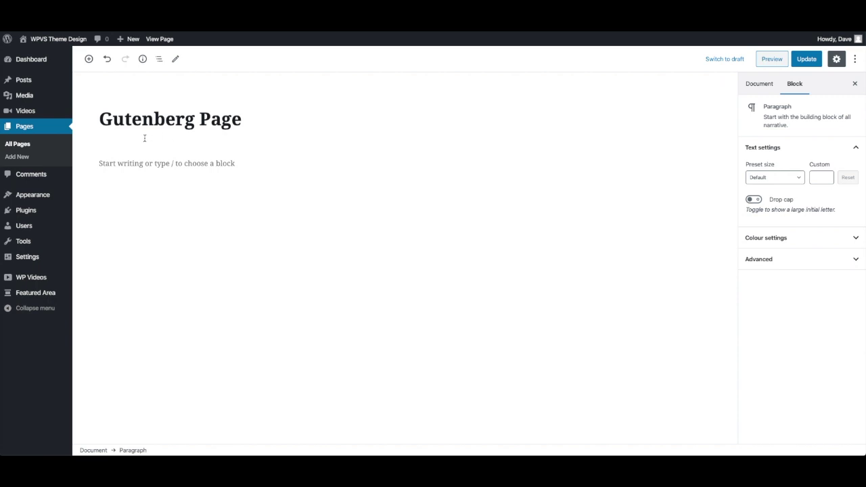
# Find the WPVS blocks and insert a WPVS Theme Full Section block below the page title.
pyautogui.click(89, 59)
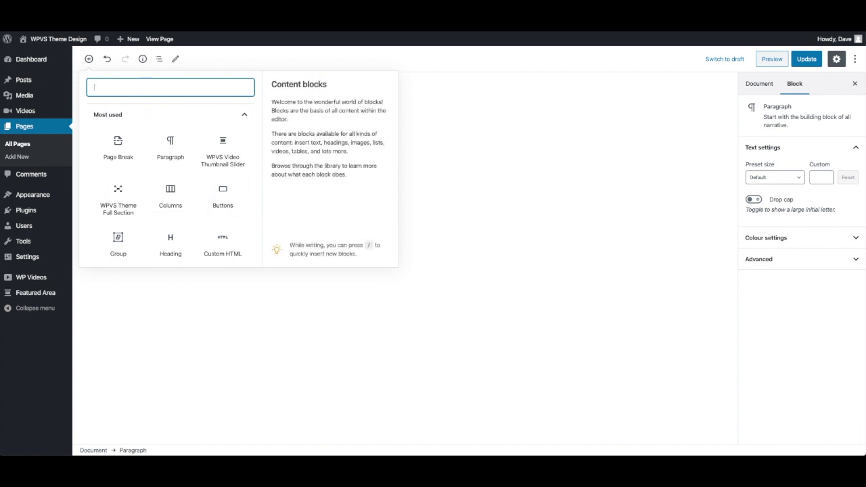
pyautogui.write('wpvs')
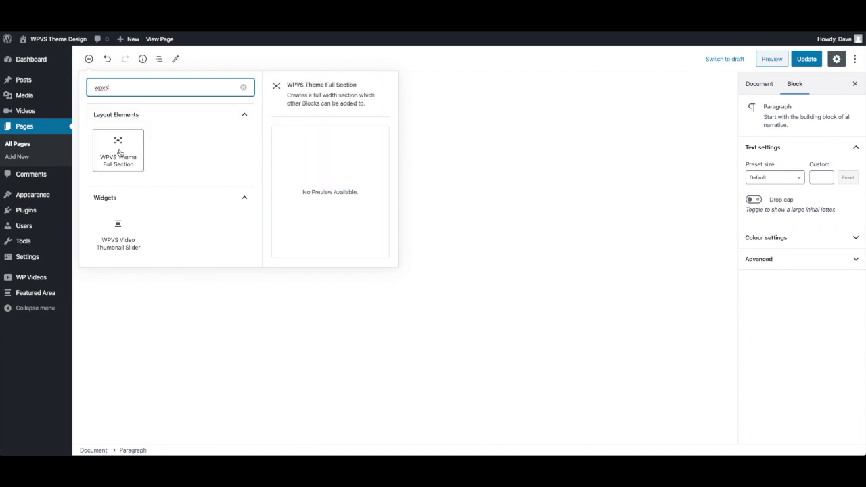
pyautogui.click(119, 153)
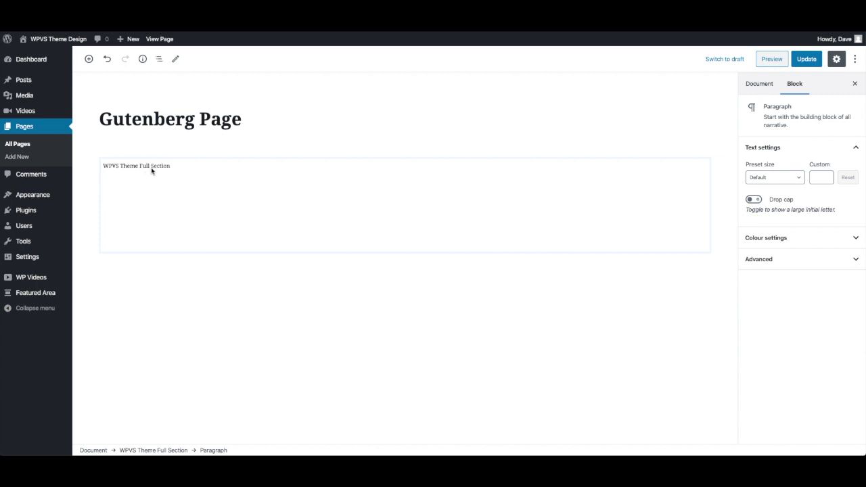
# Add a Columns block inside the full section, using the variation with three equal columns.
pyautogui.click(89, 59)
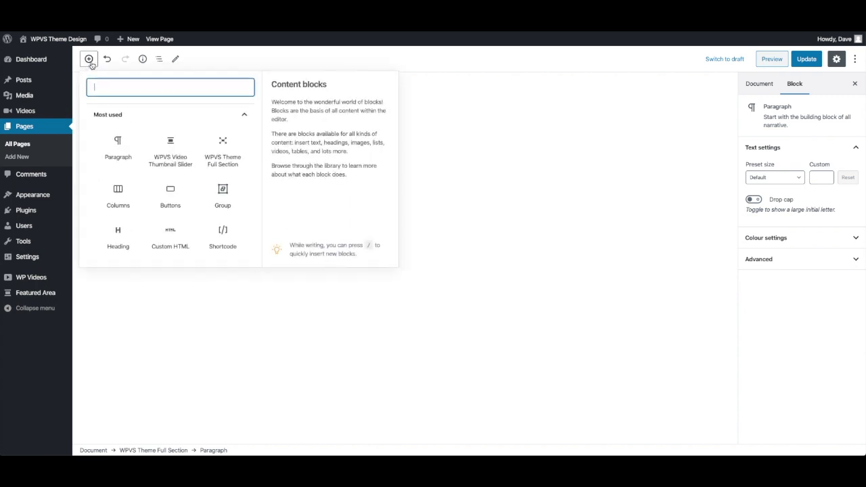
pyautogui.click(128, 197)
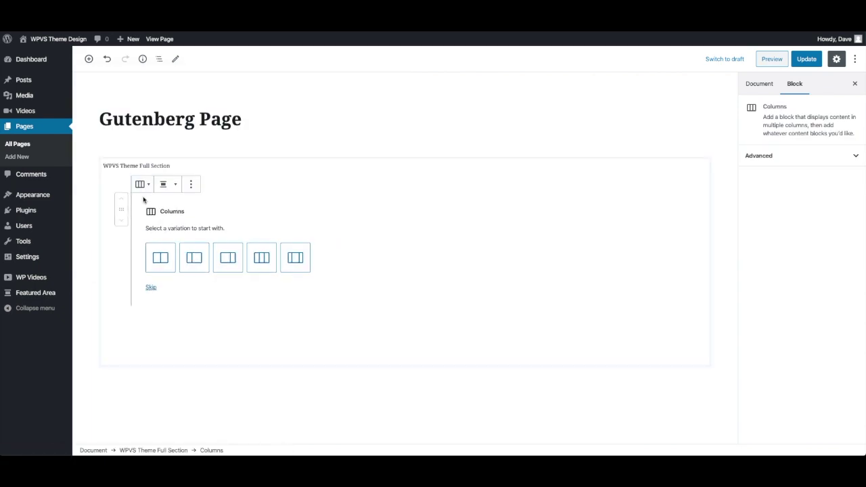
pyautogui.click(268, 262)
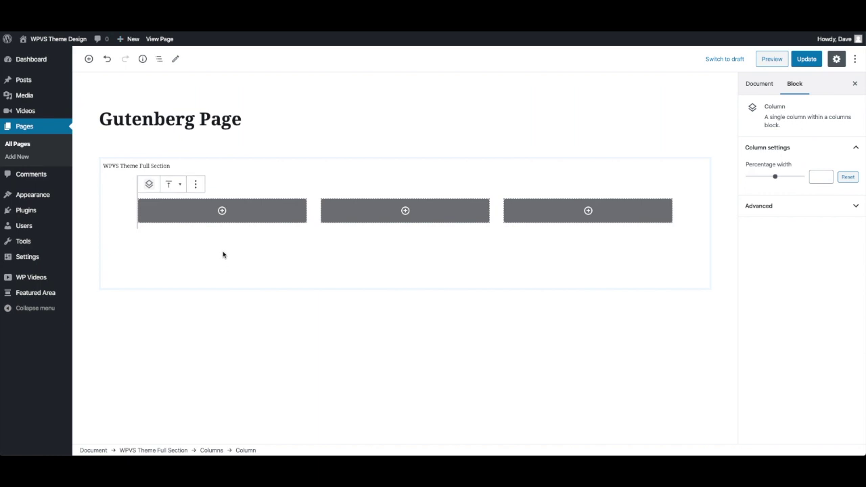
# Add a paragraph of placeholder text to the first column, beginning "Cras id facilisis est. Nullam suscipit vulputate massa ac ultricies.".
pyautogui.click(239, 213)
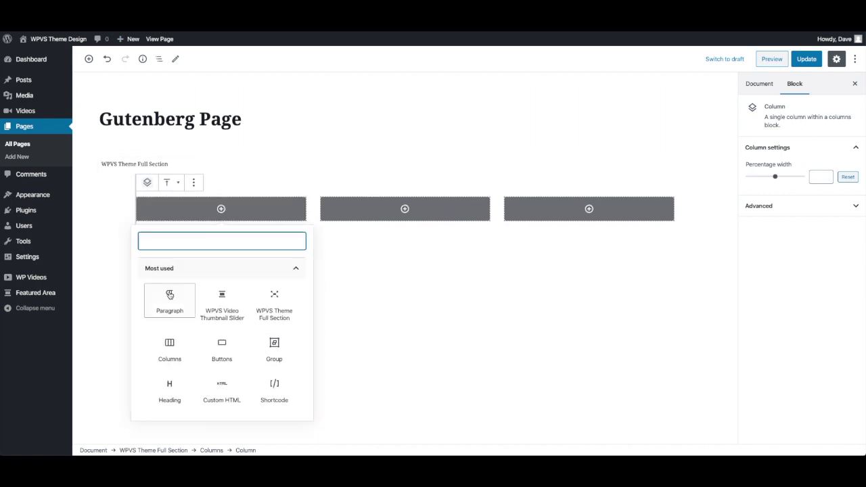
pyautogui.click(167, 301)
pyautogui.write('Cras id facilisis est. Nullam suscipit vulputate massa ac ultricies. Ut commodo varius nunc. Etiam dignissim eleifend ligula, pharetra semper erat ullamcorper id. In hac habitasse platea dictumst.')
# Duplicate the placeholder paragraph twice, placing one copy in the second column and one in the third.
pyautogui.click(248, 183)
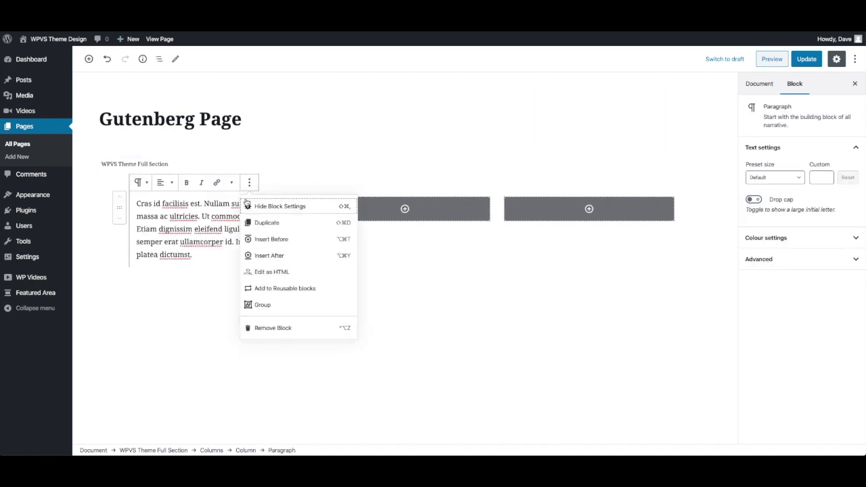
pyautogui.click(266, 223)
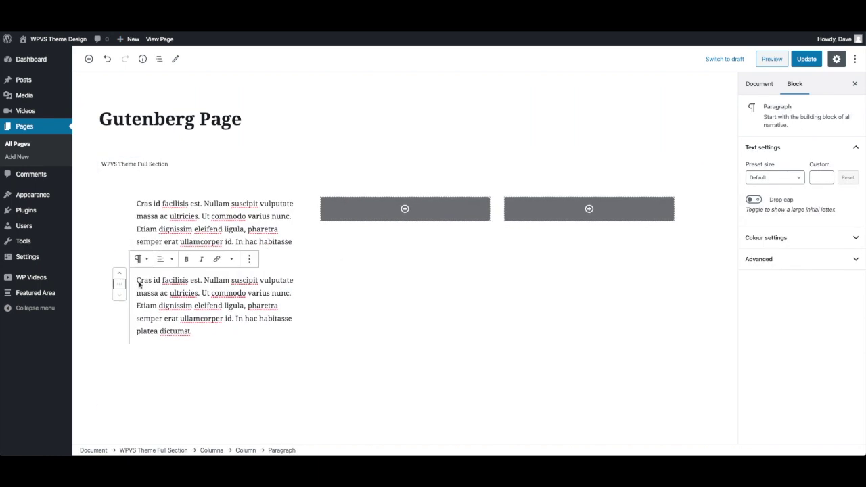
pyautogui.moveTo(119, 286); pyautogui.dragTo(390, 214)
pyautogui.click(433, 183)
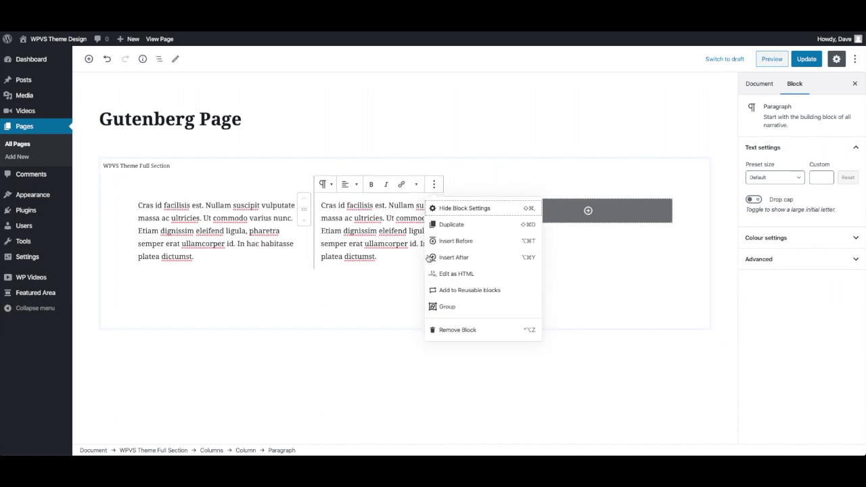
pyautogui.click(452, 228)
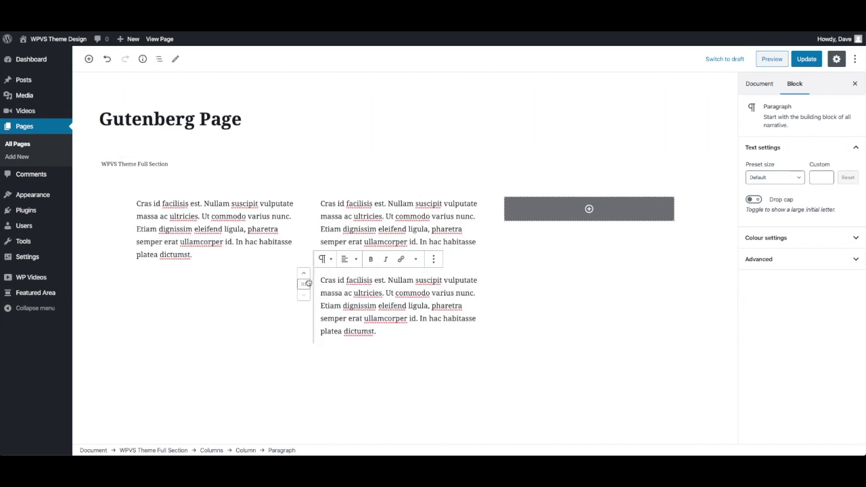
pyautogui.moveTo(304, 283); pyautogui.dragTo(531, 208)
# Update the Gutenberg Page and open its permalink in a new browser tab.
pyautogui.click(802, 61)
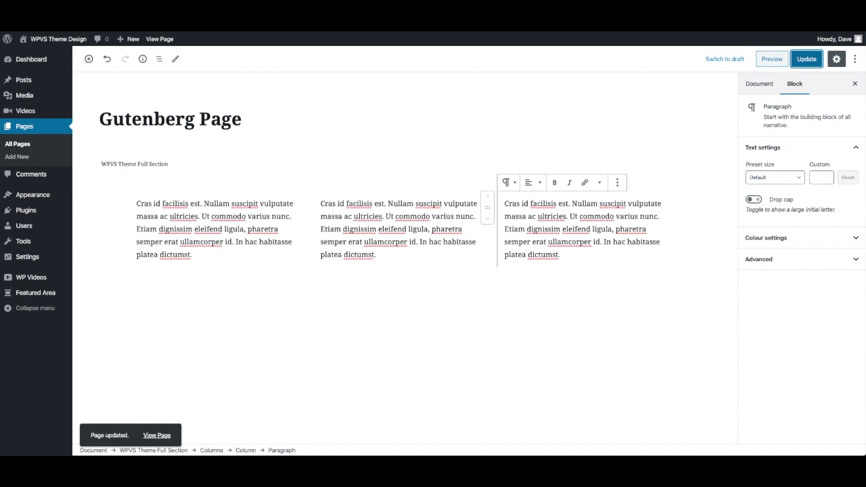
pyautogui.click(206, 117)
pyautogui.rightClick(214, 91)
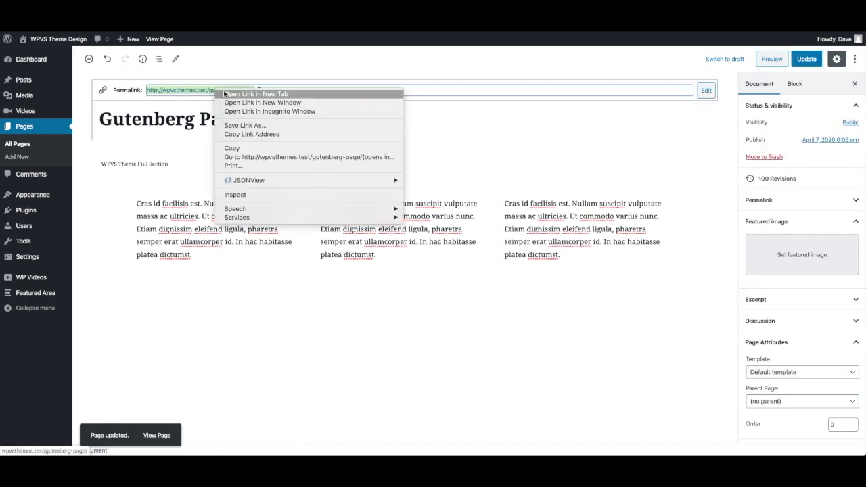
pyautogui.click(228, 92)
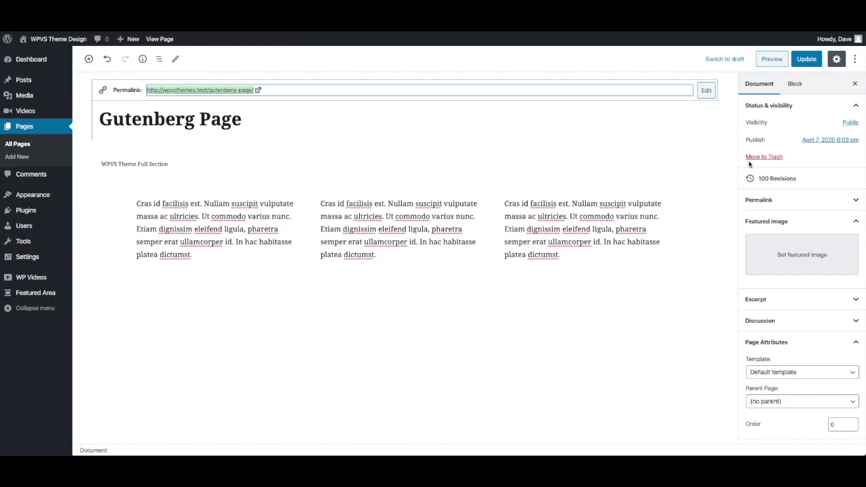
# Turn off Add Container for the WPVS Theme Full Section, update the page and reload its live view.
pyautogui.click(409, 183)
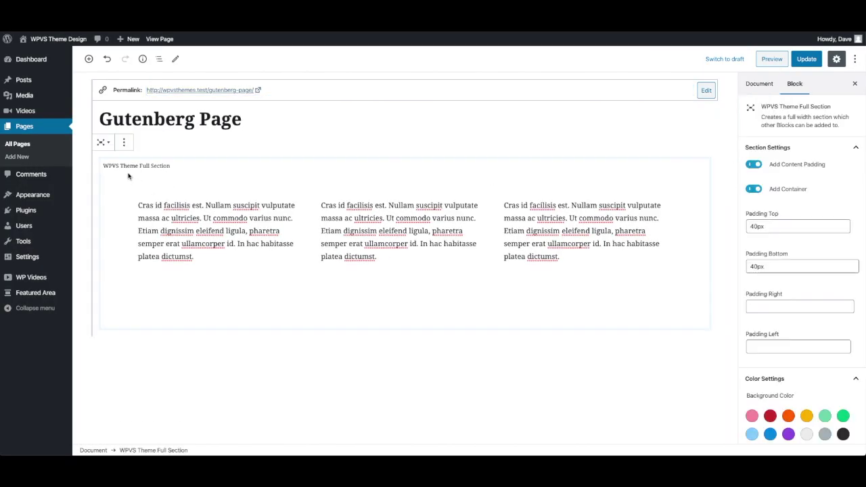
pyautogui.click(755, 190)
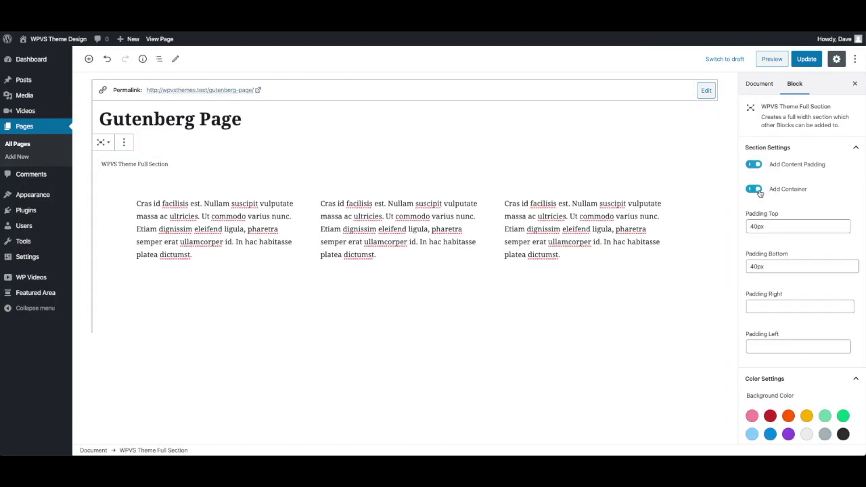
pyautogui.click(756, 192)
pyautogui.click(805, 59)
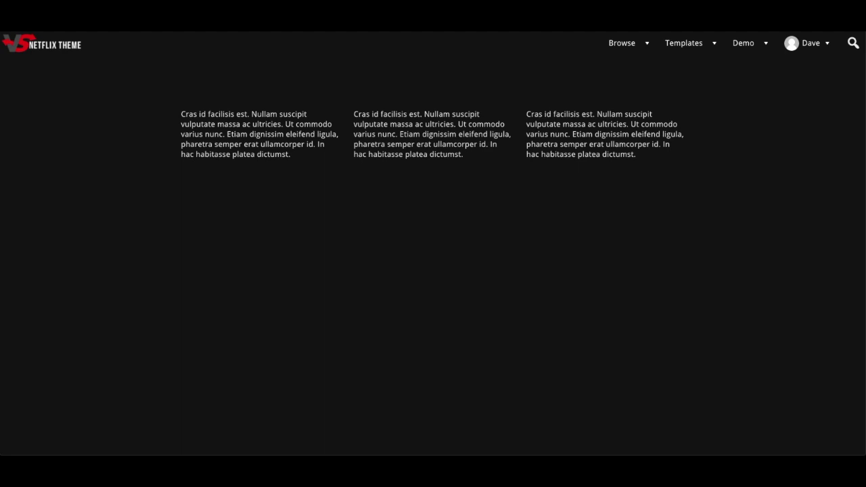
pyautogui.press('F5')
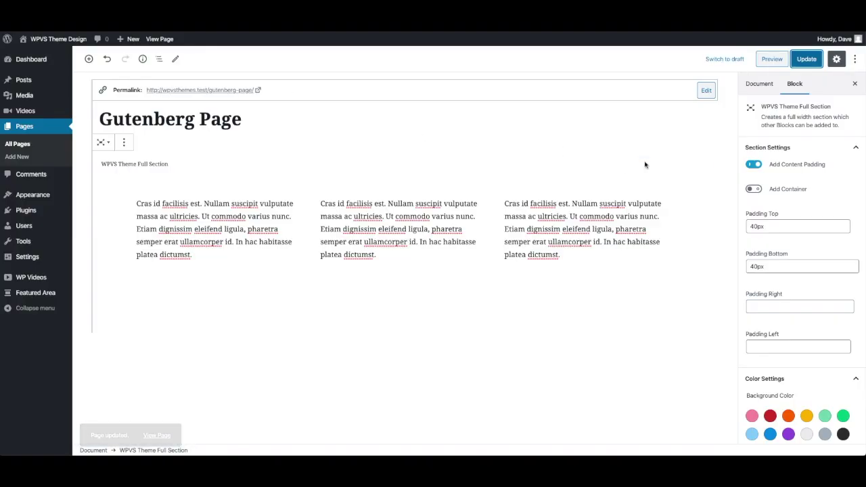
# Turn off Add Content Padding for the full section, update the page and reload its live view.
pyautogui.click(753, 165)
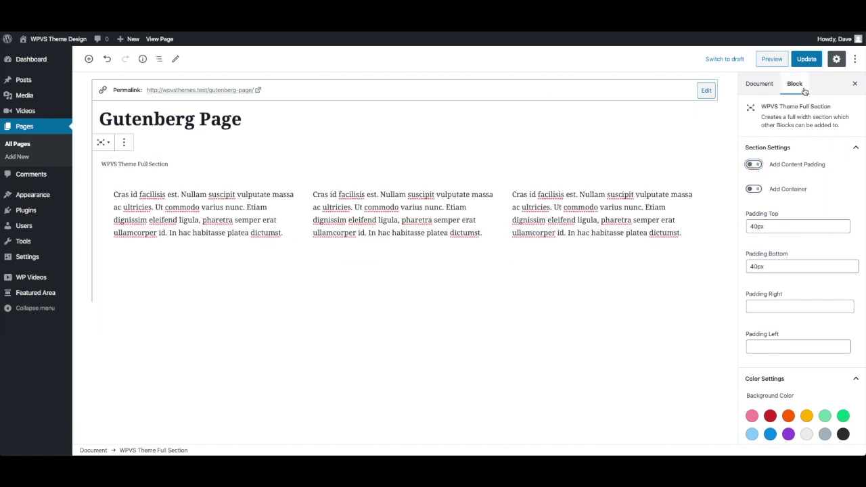
pyautogui.click(807, 59)
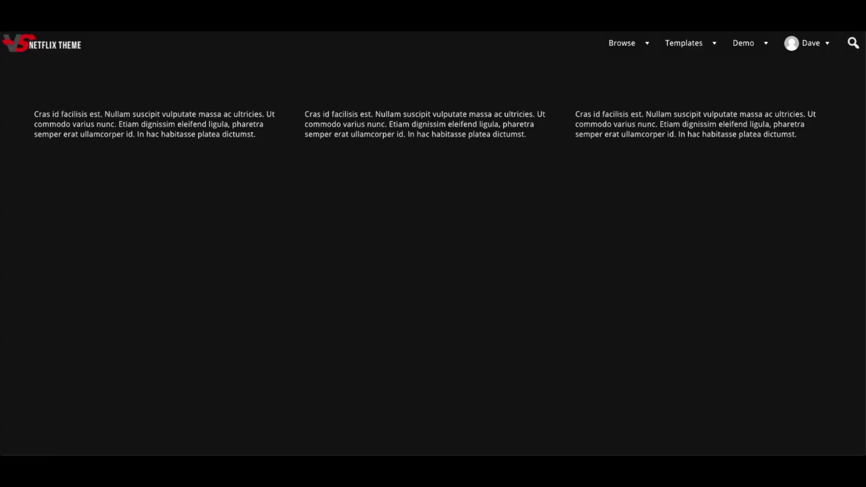
pyautogui.press('F5')
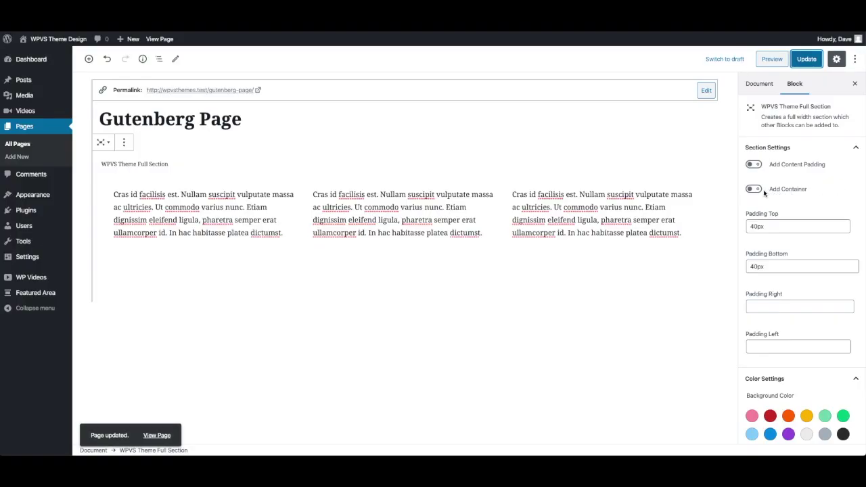
# Turn on Add Container and Add Content Padding for the WPVS Theme Full Section.
pyautogui.click(753, 190)
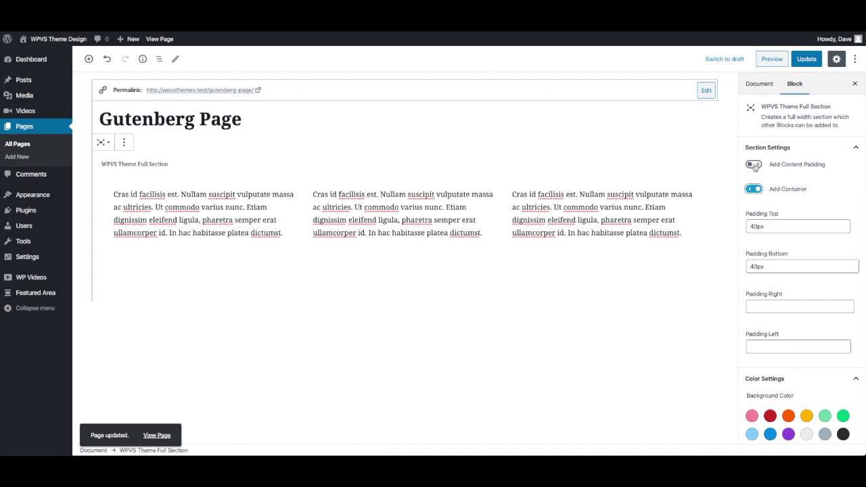
pyautogui.click(753, 165)
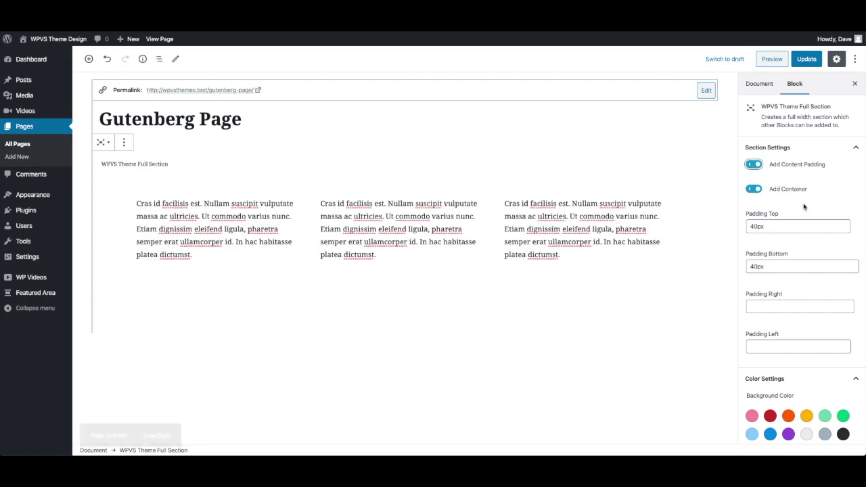
# Try an orange background colour on the full section and clear it again.
pyautogui.scroll(-2, 805, 203)
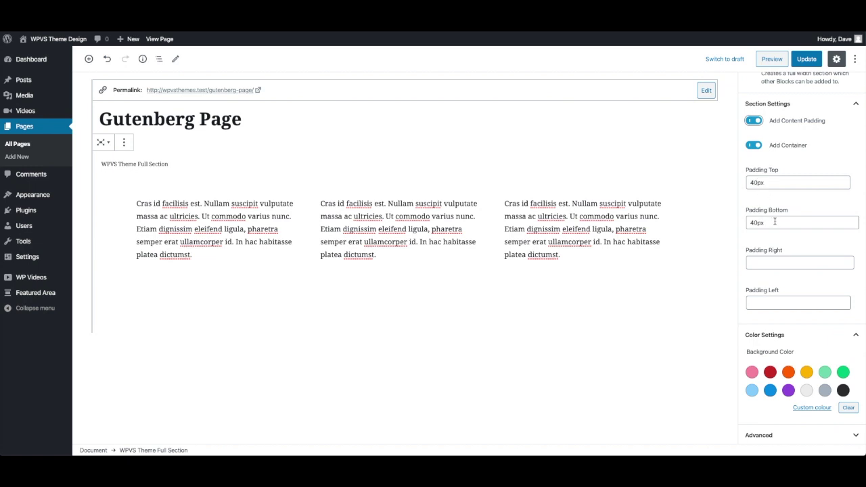
pyautogui.scroll(-1, 778, 244)
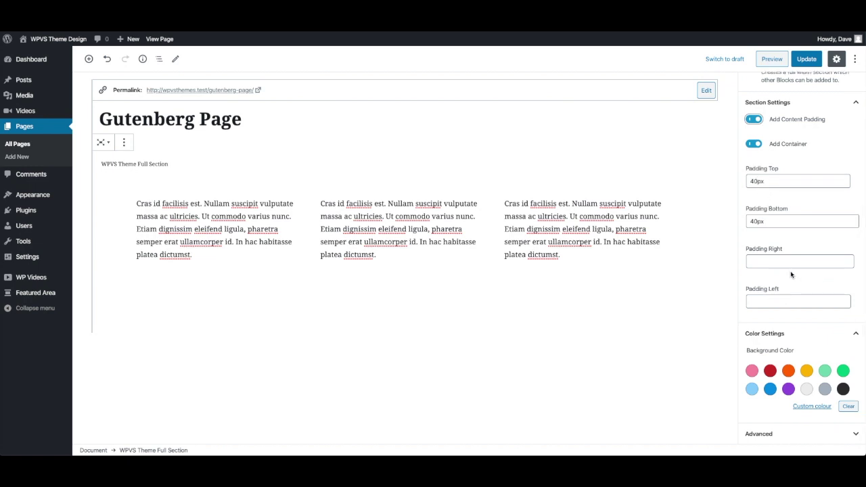
pyautogui.click(789, 372)
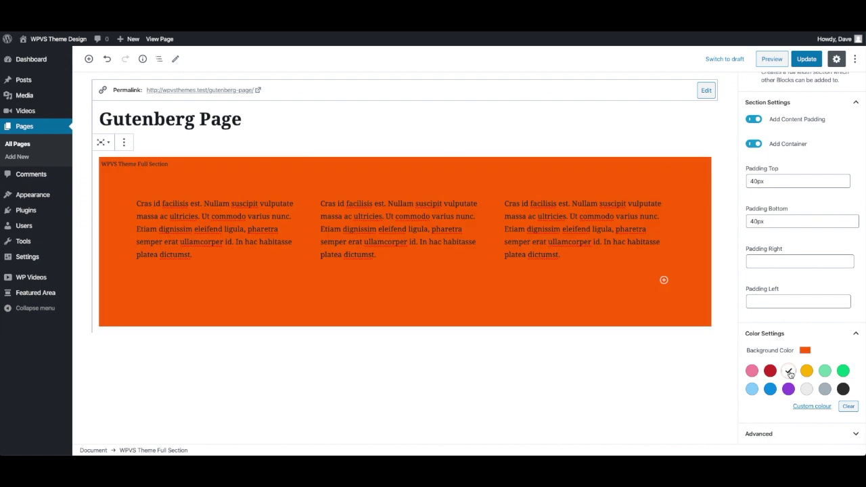
pyautogui.click(844, 405)
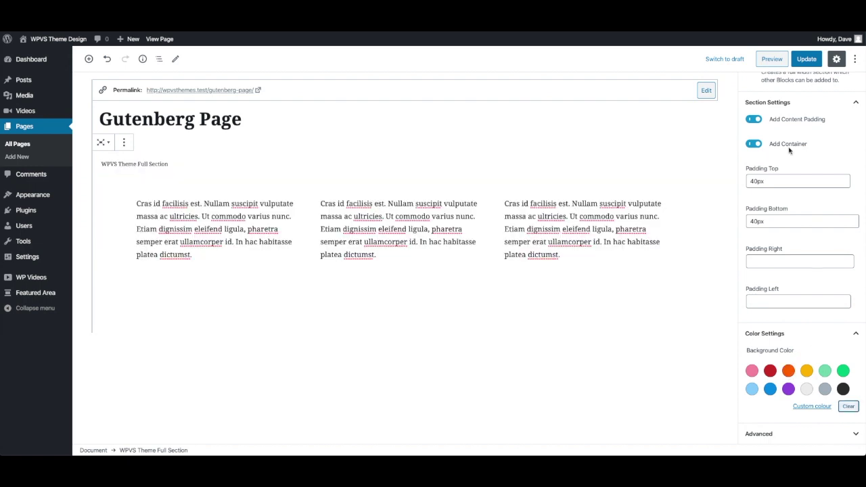
pyautogui.scroll(3, 796, 174)
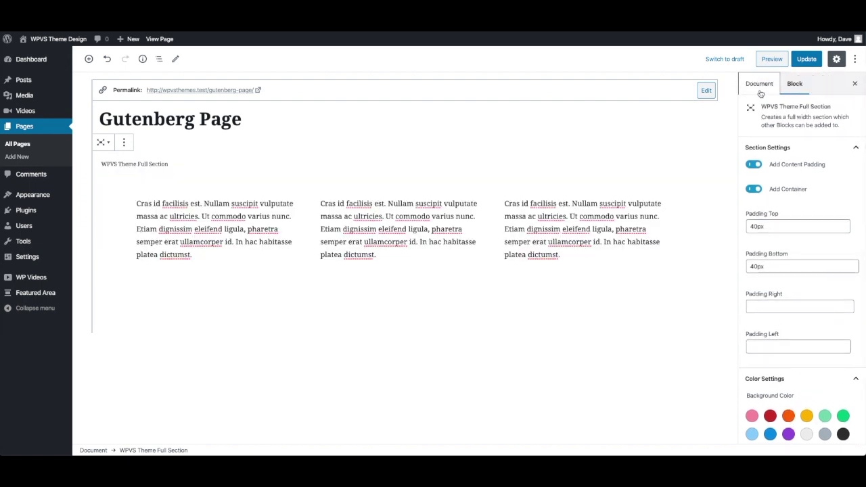
# Insert a WPVS Video Thumbnail Slider below the full section and set its video category to Action & Adventure.
pyautogui.click(760, 88)
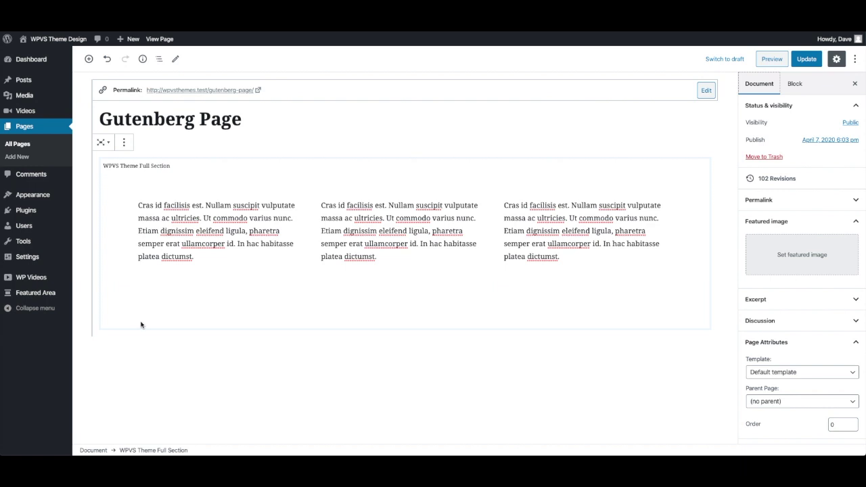
pyautogui.click(132, 363)
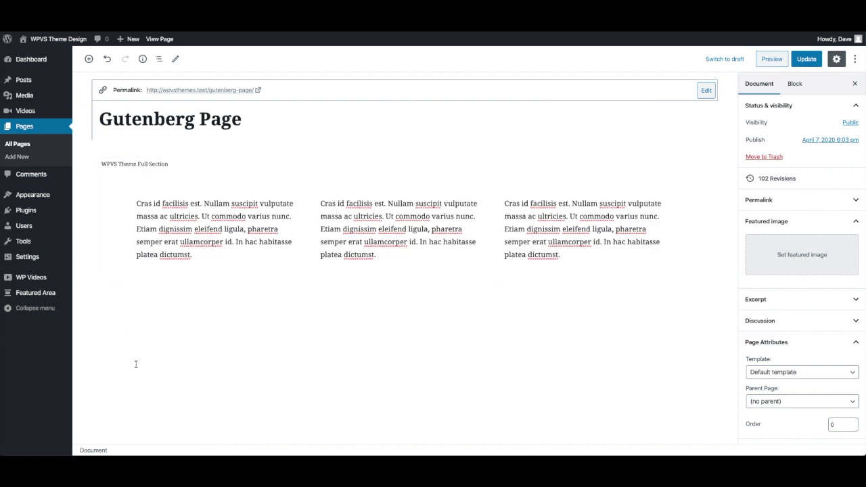
pyautogui.click(89, 58)
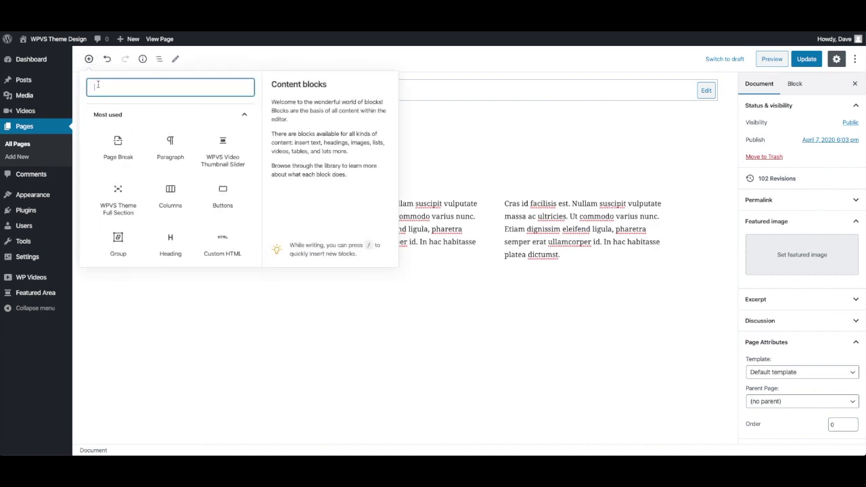
pyautogui.click(223, 152)
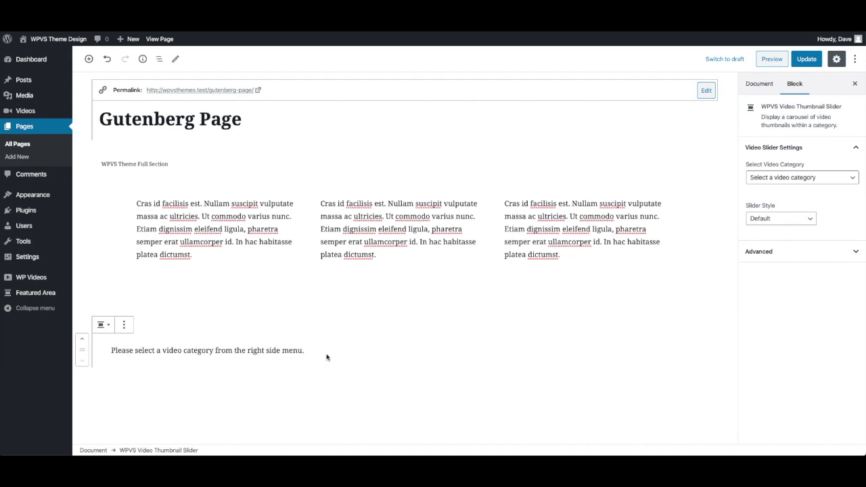
pyautogui.click(793, 179)
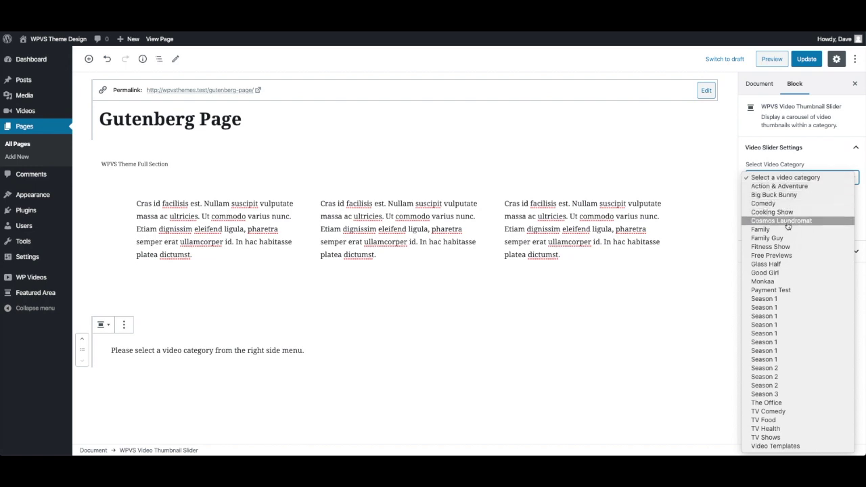
pyautogui.click(781, 186)
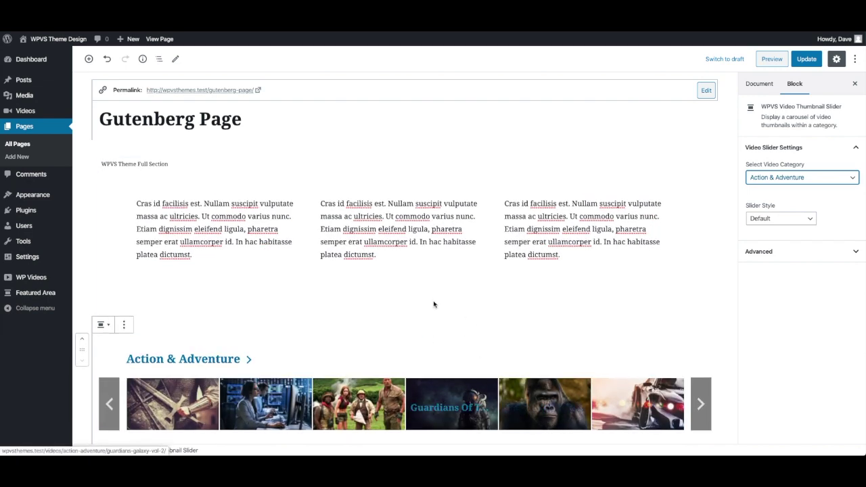
# Update the page and check the Action & Adventure slider on the live page, opening and closing the Star Wars The Force Awakens details.
pyautogui.scroll(-1, 330, 310)
pyautogui.scroll(-1, 229, 326)
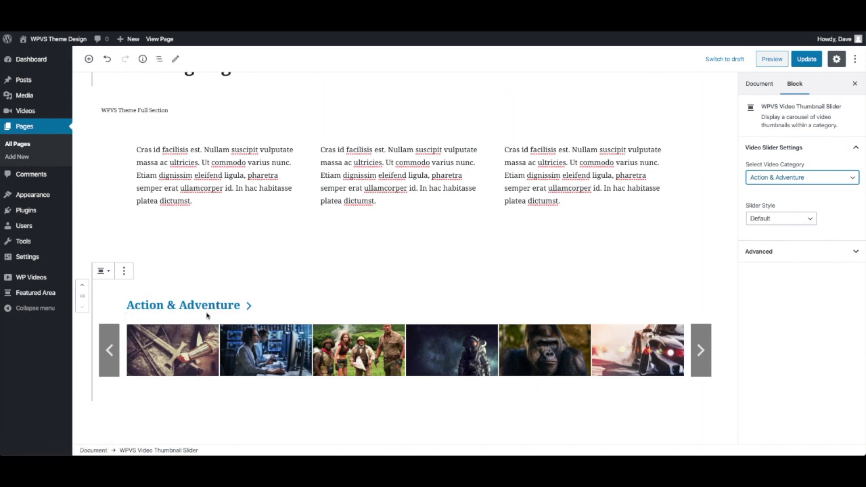
pyautogui.scroll(-1, 626, 347)
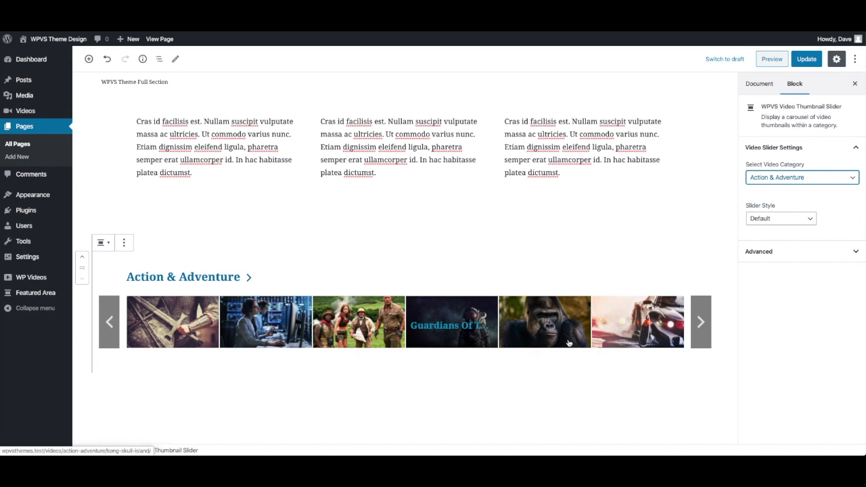
pyautogui.click(806, 59)
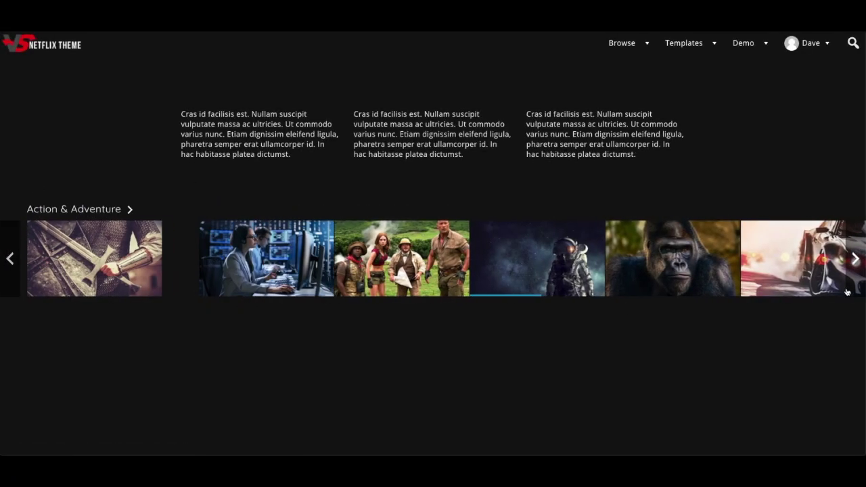
pyautogui.scroll(-1, 786, 295)
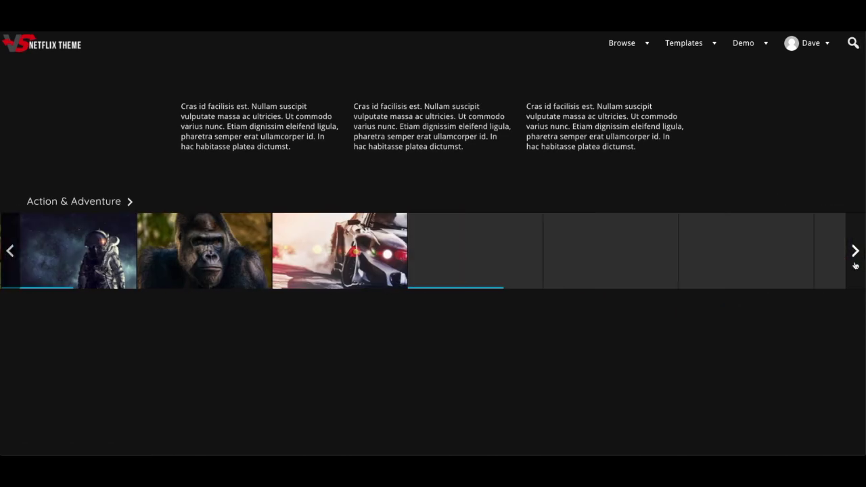
pyautogui.click(506, 286)
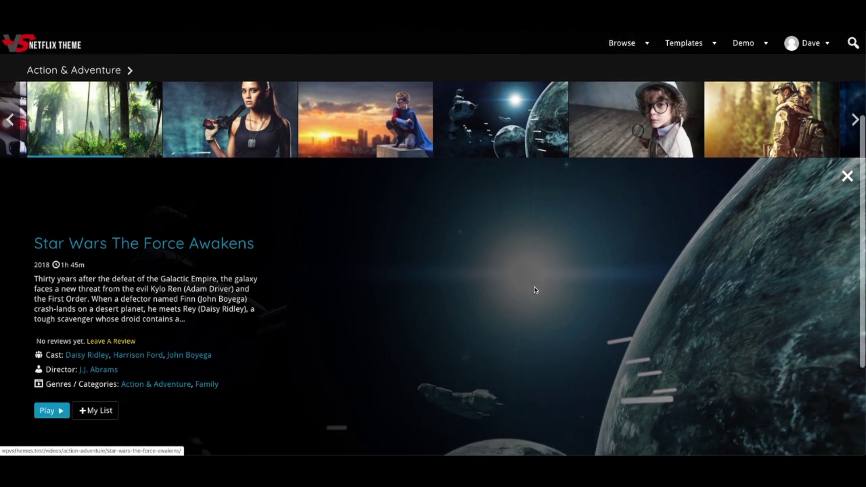
pyautogui.scroll(2, 216, 298)
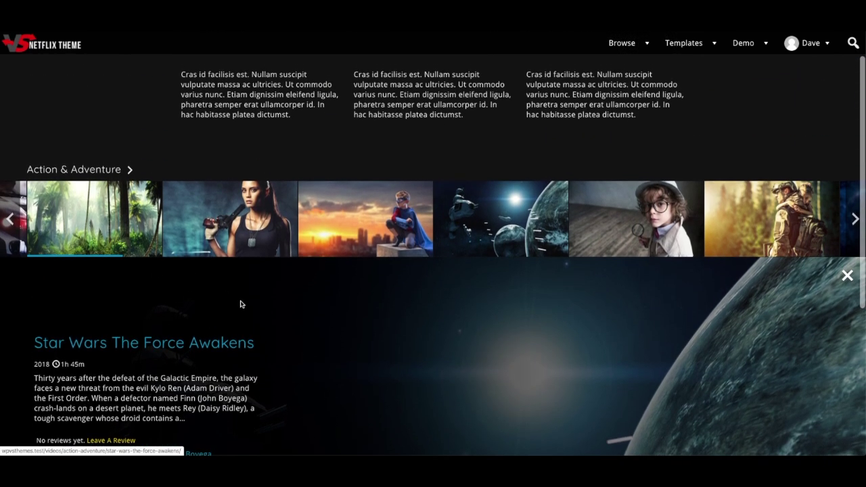
pyautogui.click(847, 276)
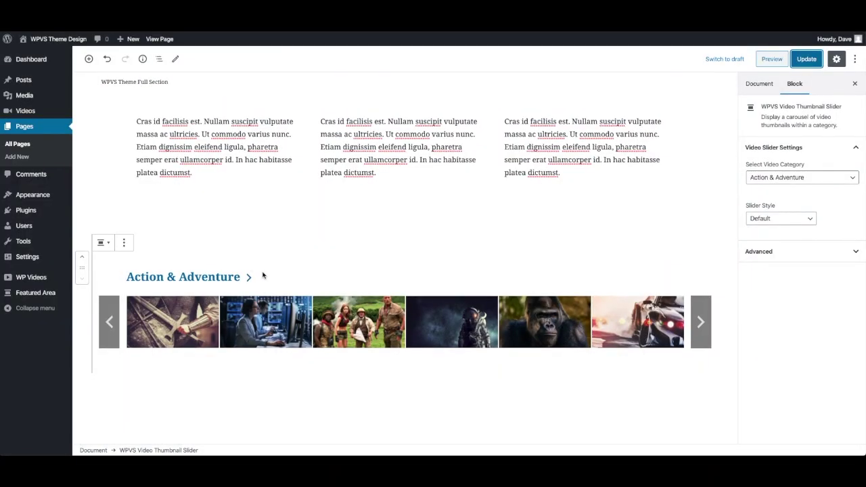
# Insert a second WPVS Video Thumbnail Slider below the Action & Adventure slider and set its video category to TV Food.
pyautogui.scroll(-1, 273, 271)
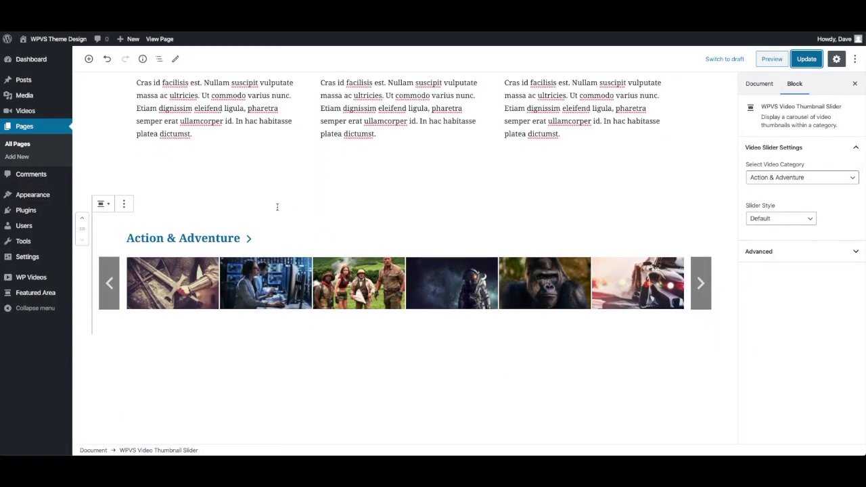
pyautogui.scroll(-1, 292, 223)
pyautogui.scroll(1, 228, 348)
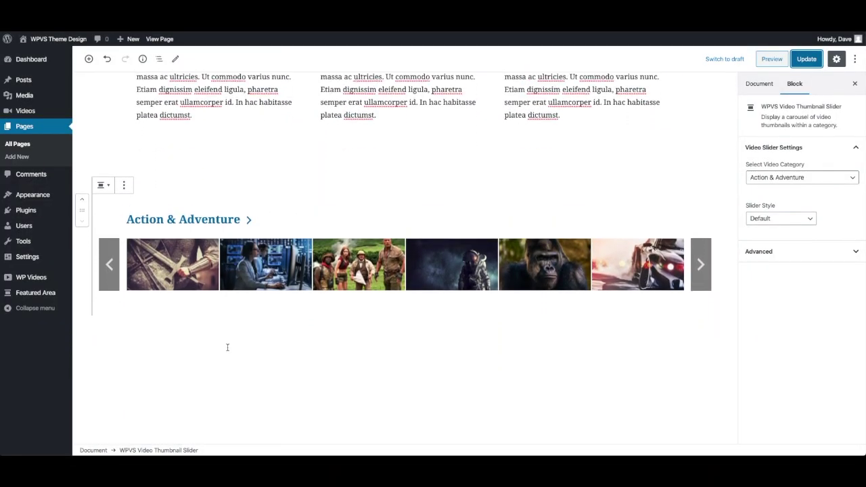
pyautogui.click(182, 383)
pyautogui.scroll(1, 173, 329)
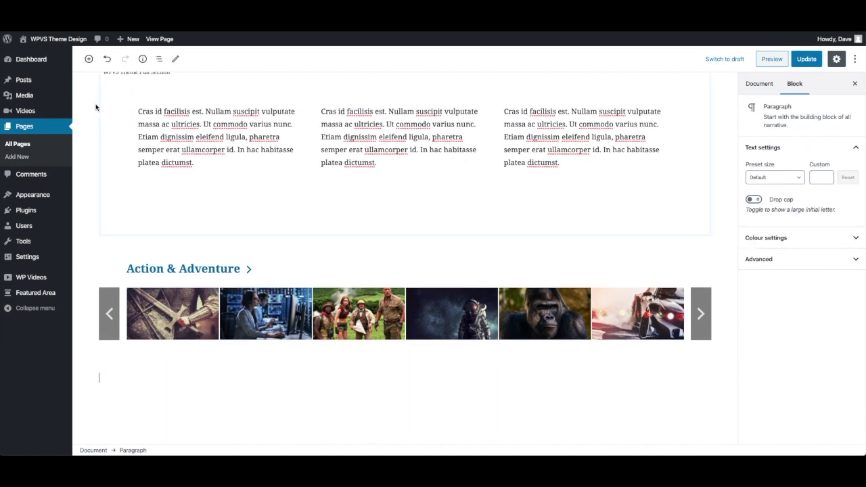
pyautogui.click(89, 59)
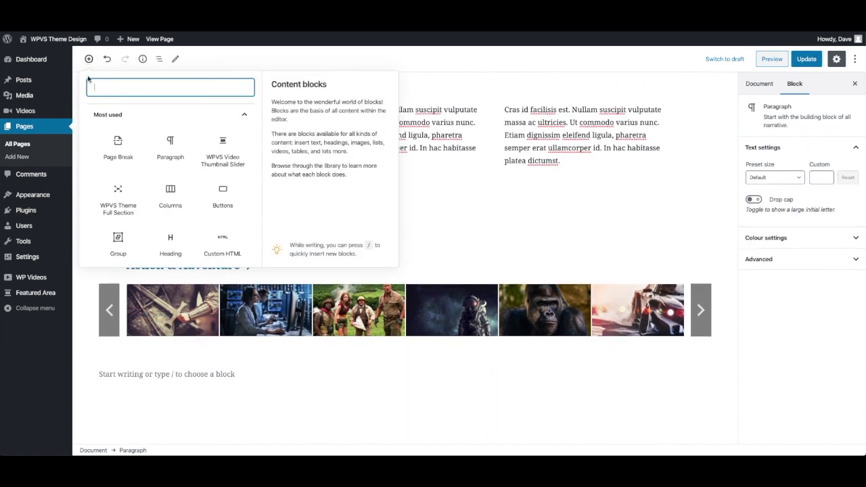
pyautogui.click(224, 160)
pyautogui.scroll(-1, 298, 311)
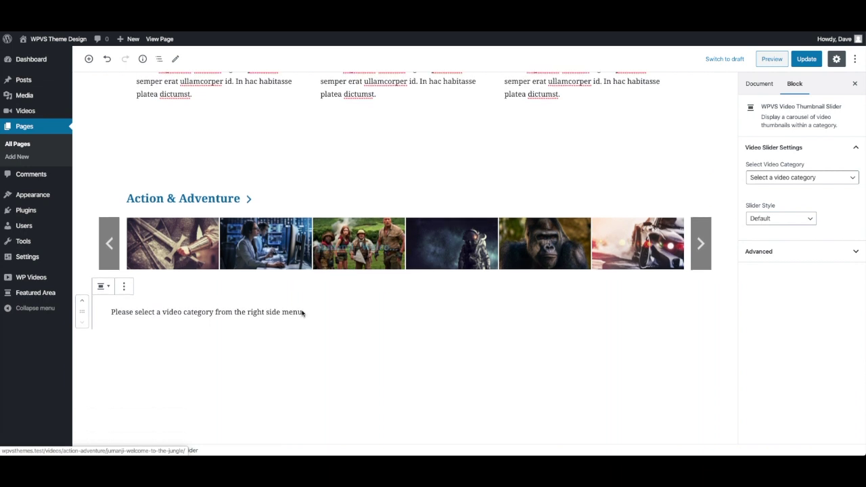
pyautogui.click(767, 179)
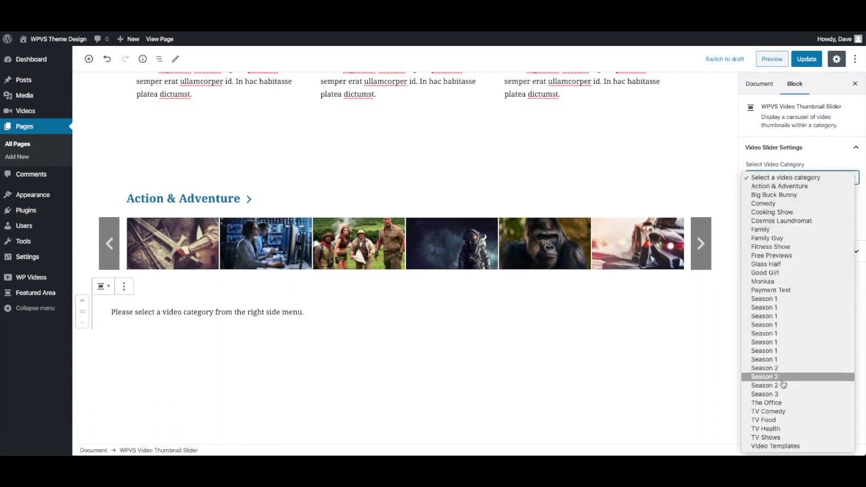
pyautogui.click(776, 420)
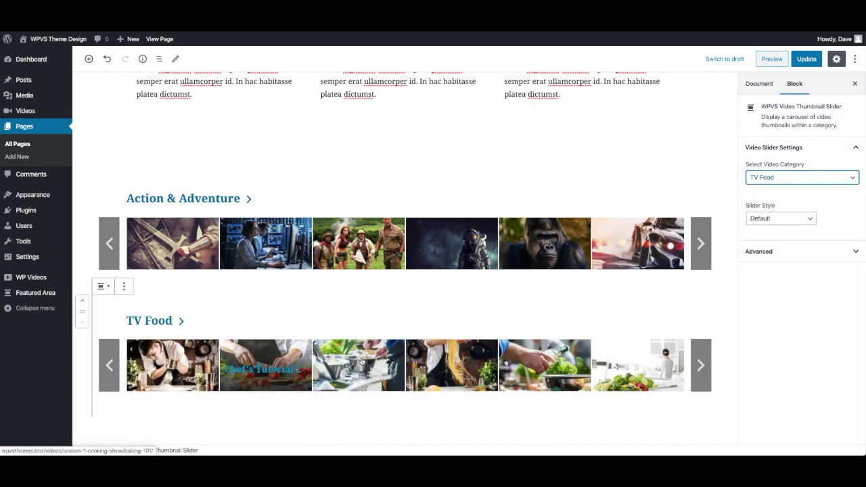
# Update the page, reload its live view and advance the TV Food slider.
pyautogui.click(806, 59)
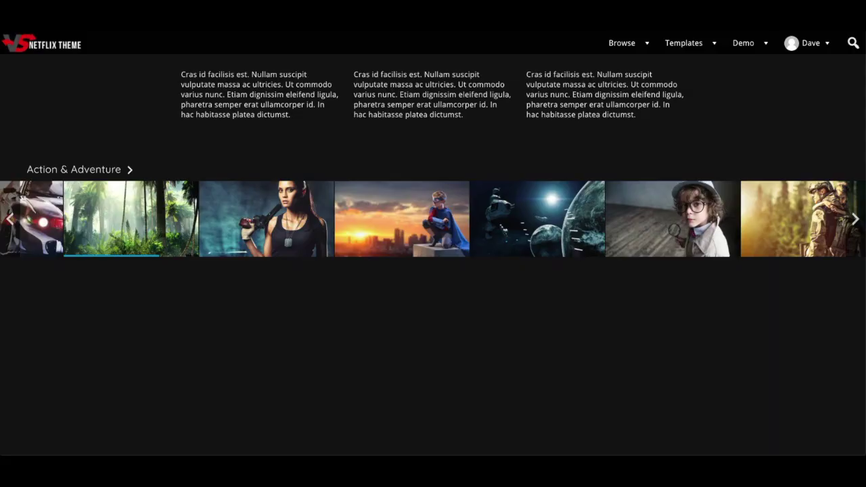
pyautogui.press('F5')
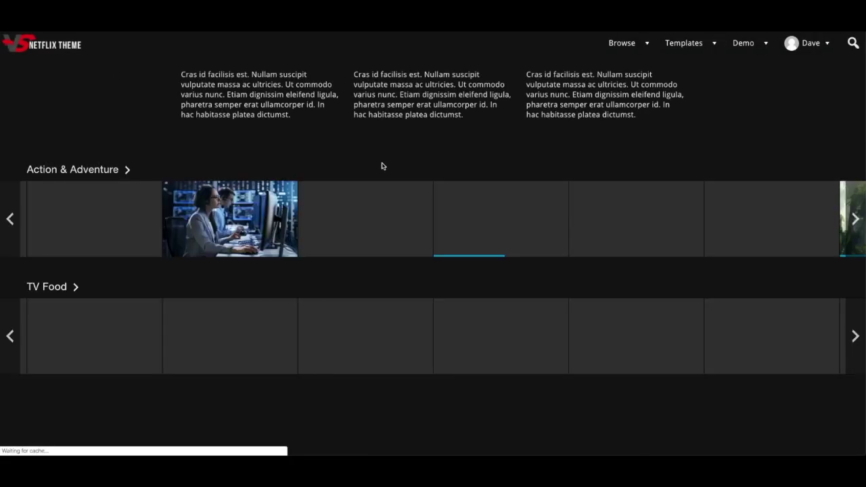
pyautogui.click(856, 342)
pyautogui.moveTo(131, 222)
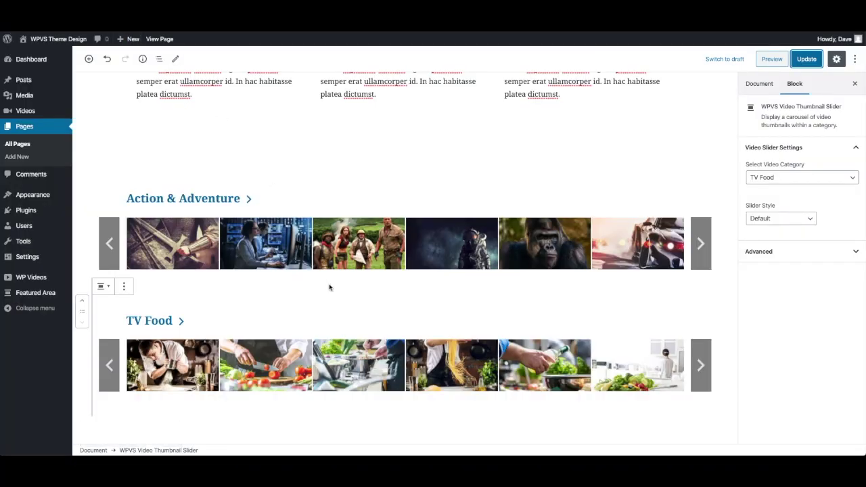
# Insert another WPVS Theme Full Section below the TV Food slider.
pyautogui.scroll(2, 330, 285)
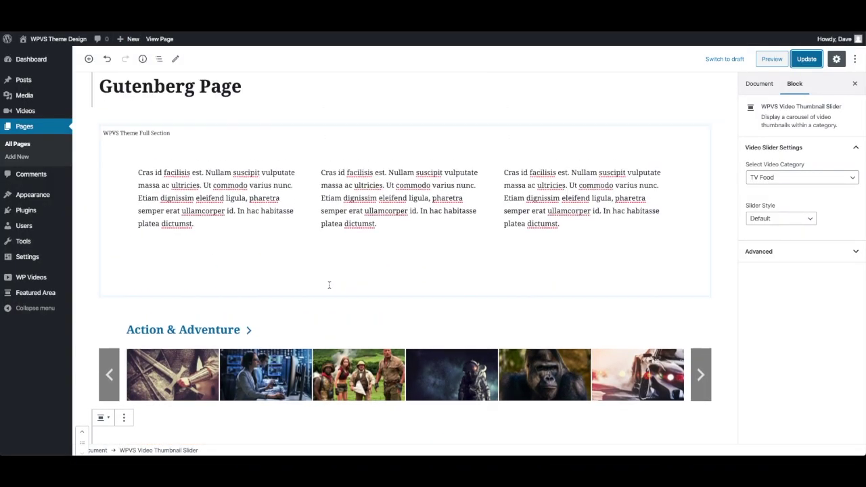
pyautogui.scroll(1, 329, 284)
pyautogui.scroll(-8, 180, 250)
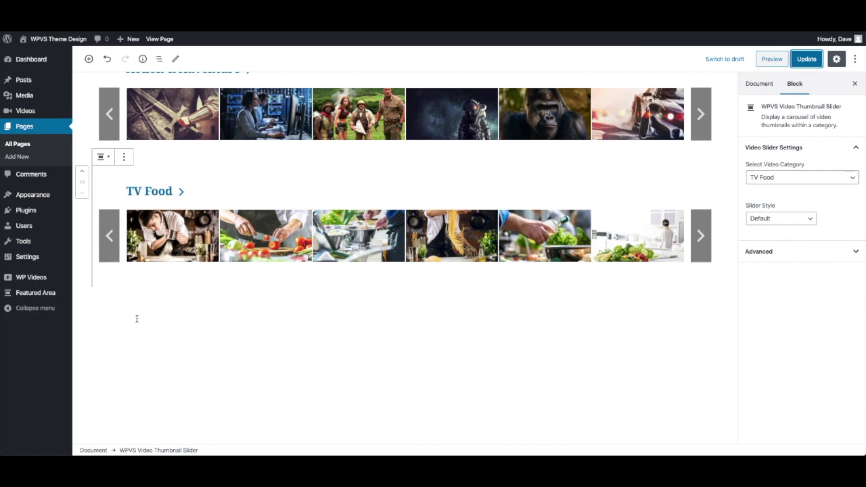
pyautogui.click(136, 322)
pyautogui.click(89, 59)
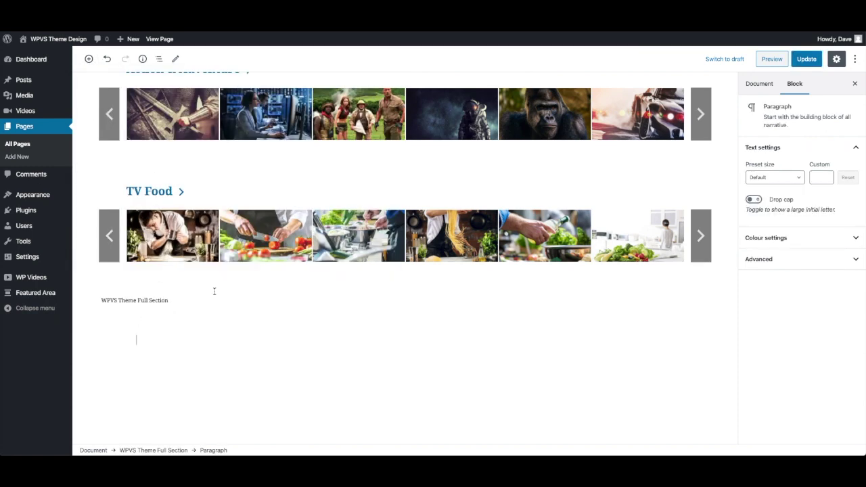
pyautogui.click(118, 211)
# Insert a Cover block into the new full section, using the astronaut image space-2.jpg from the media library.
pyautogui.click(89, 59)
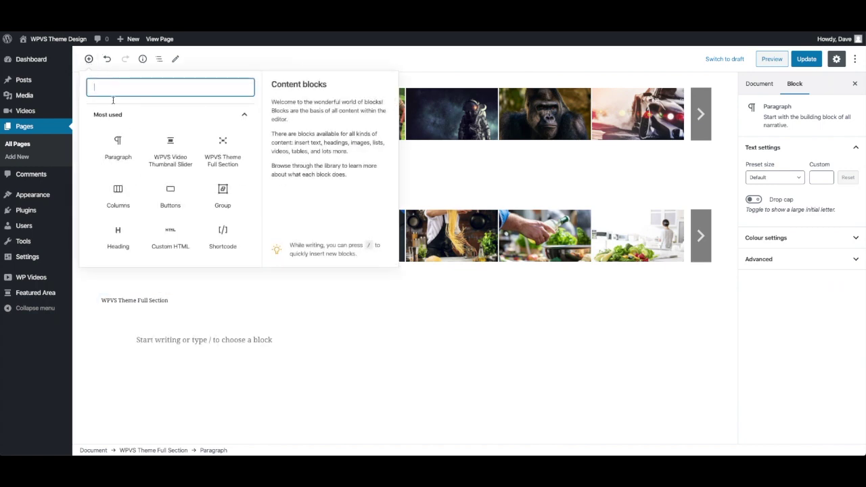
pyautogui.write('cov')
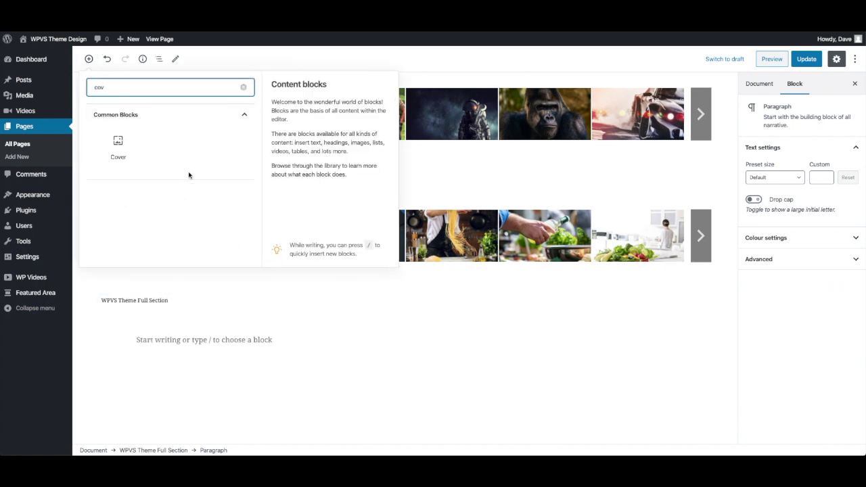
pyautogui.click(118, 144)
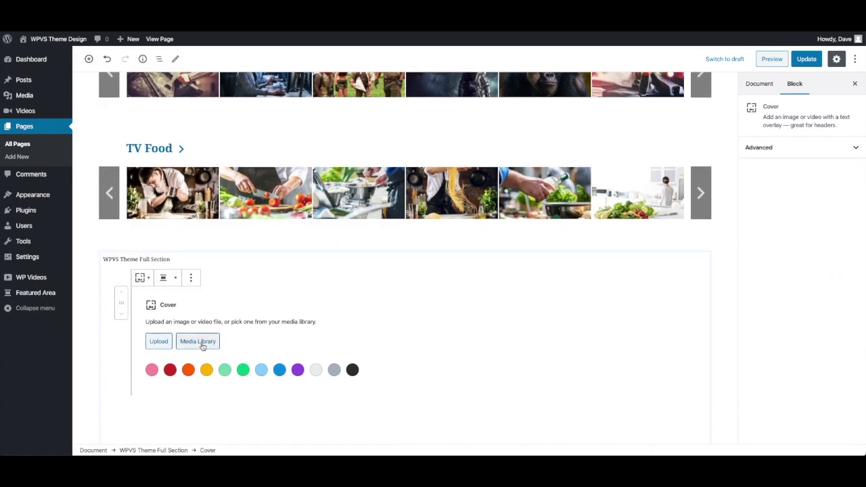
pyautogui.click(198, 343)
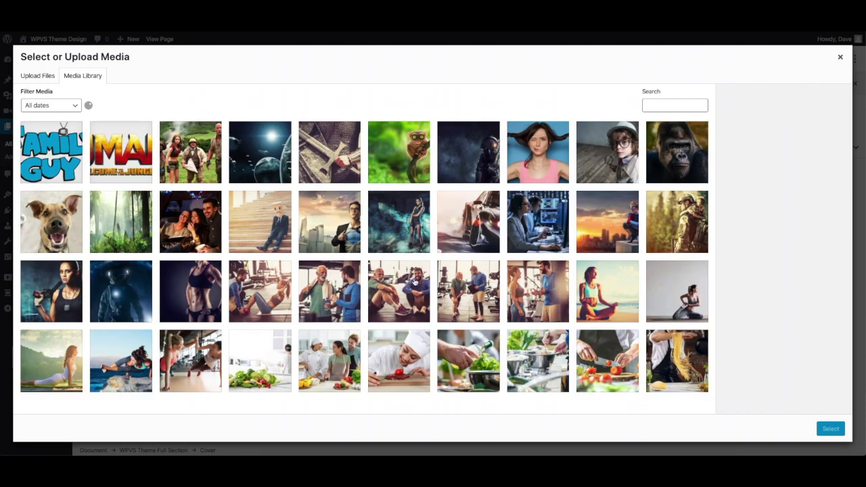
pyautogui.click(482, 163)
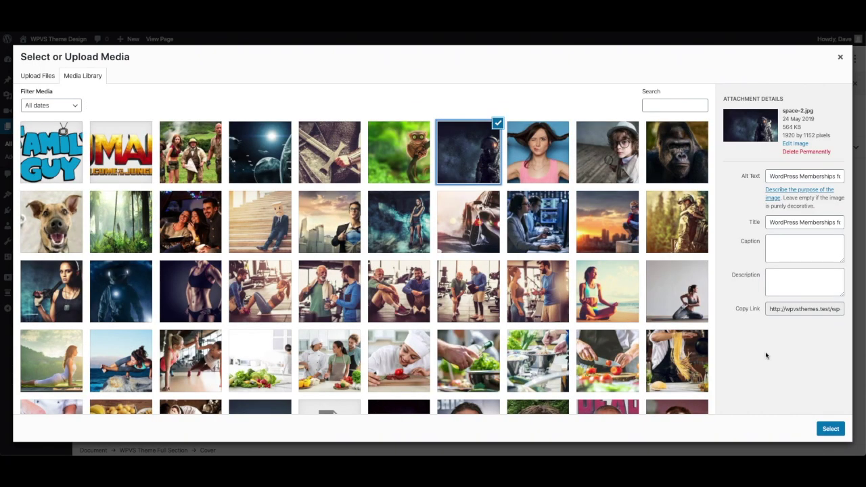
pyautogui.click(830, 429)
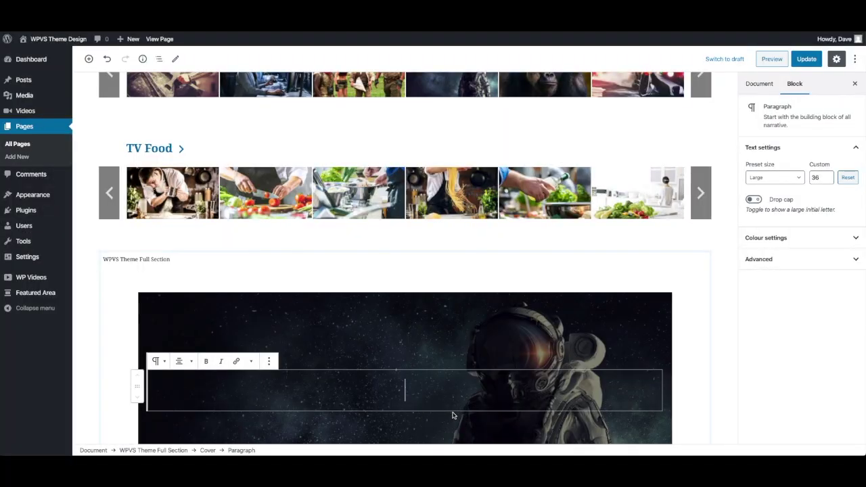
# Enter "Heading Goes Here" as the cover's overlay text and update the page.
pyautogui.write('Heading O')
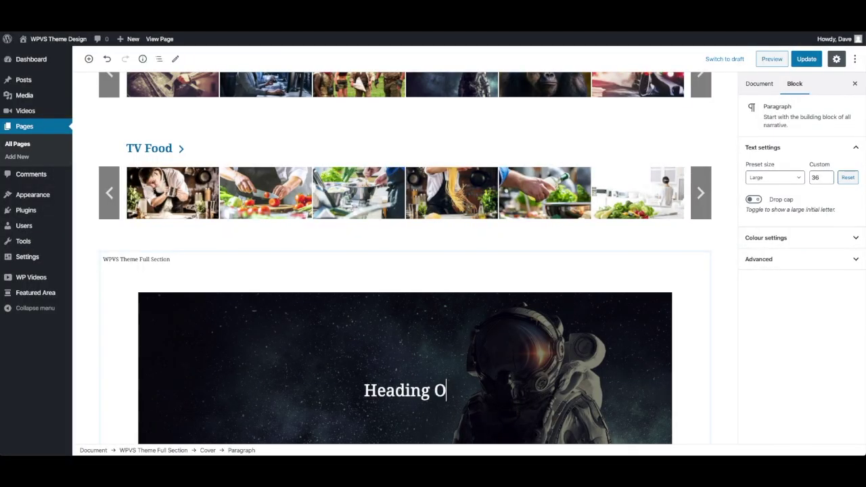
pyautogui.press('BackSpace')
pyautogui.write('Ges')
pyautogui.press('BackSpace')
pyautogui.press('BackSpace')
pyautogui.write('o')
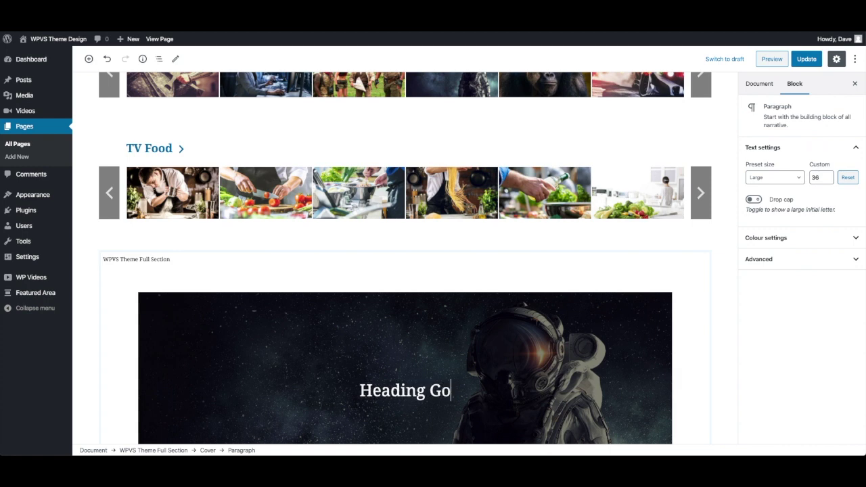
pyautogui.write('es Here')
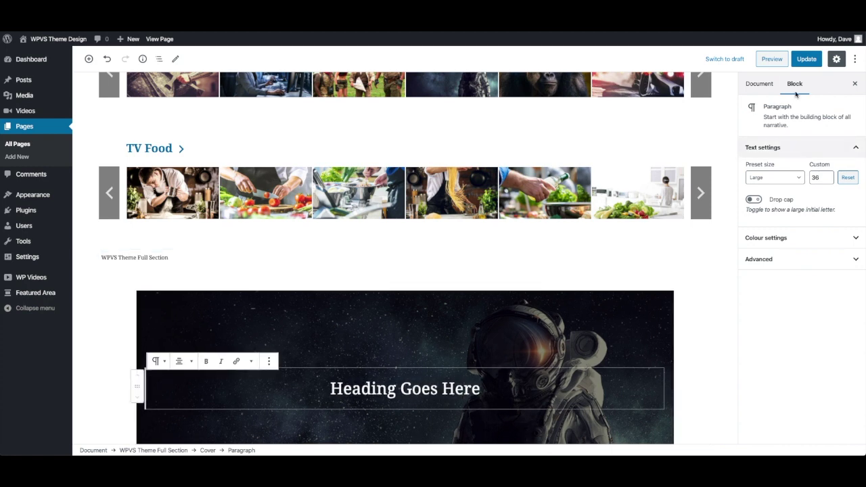
pyautogui.click(806, 59)
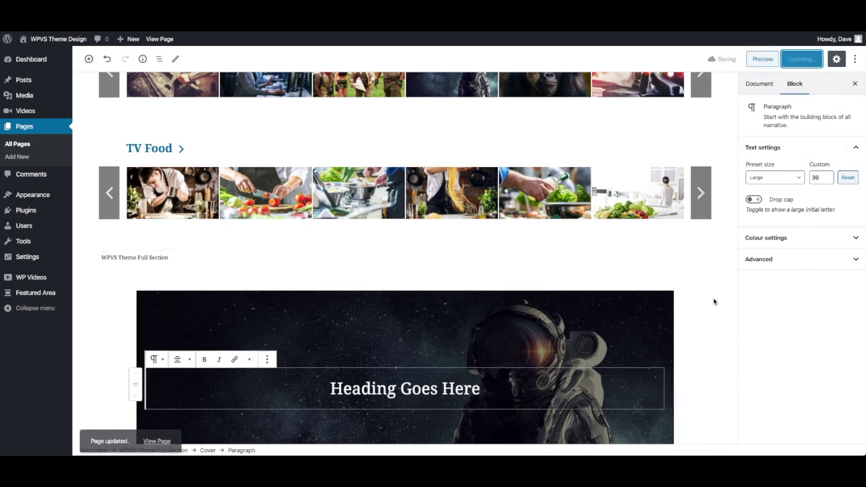
# Move the cover's full section above all other blocks on the page, and update and reload the live page.
pyautogui.scroll(-1, 713, 302)
pyautogui.click(99, 205)
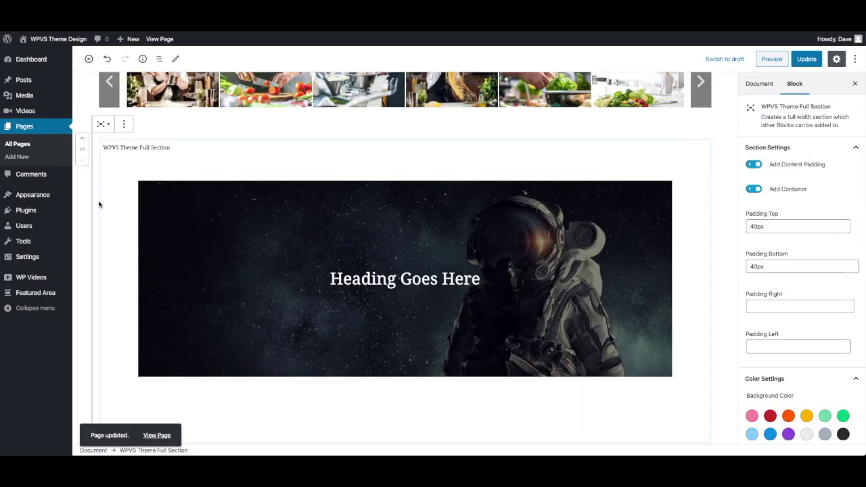
pyautogui.scroll(1, 88, 193)
pyautogui.click(84, 188)
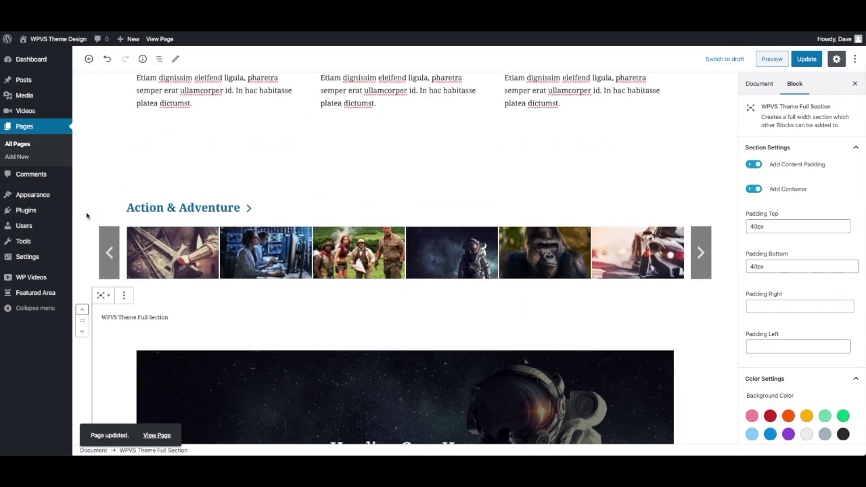
pyautogui.click(82, 309)
pyautogui.click(82, 309)
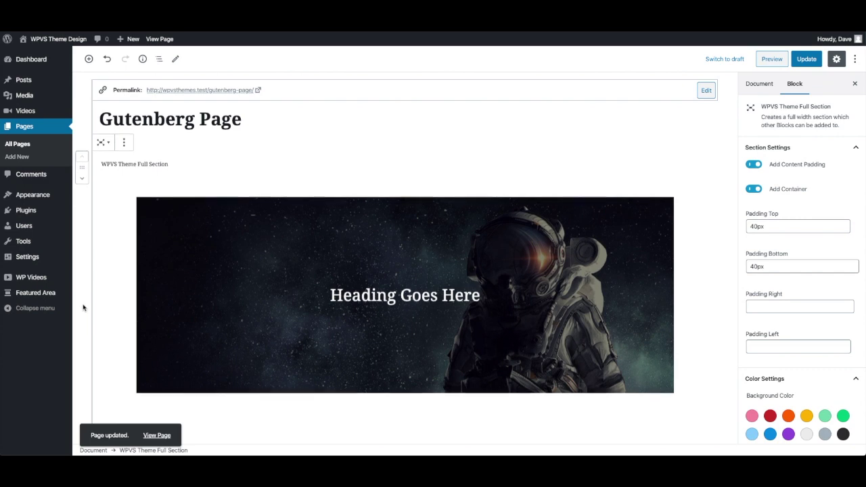
pyautogui.click(806, 59)
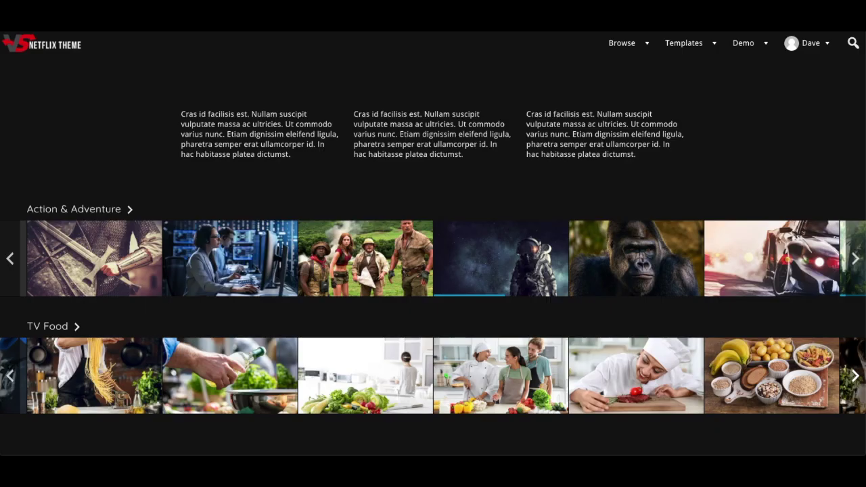
pyautogui.press('F5')
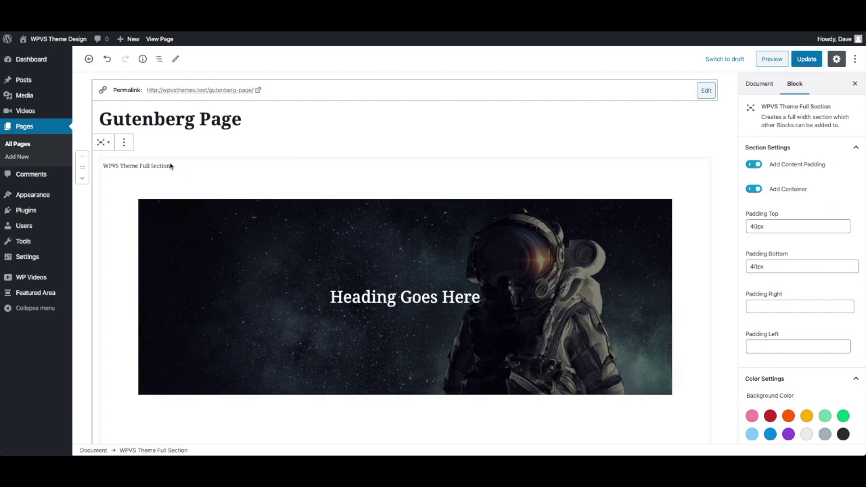
# Turn off Add Container and Add Content Padding for the cover's section, and update and check the live page.
pyautogui.click(755, 190)
pyautogui.click(753, 166)
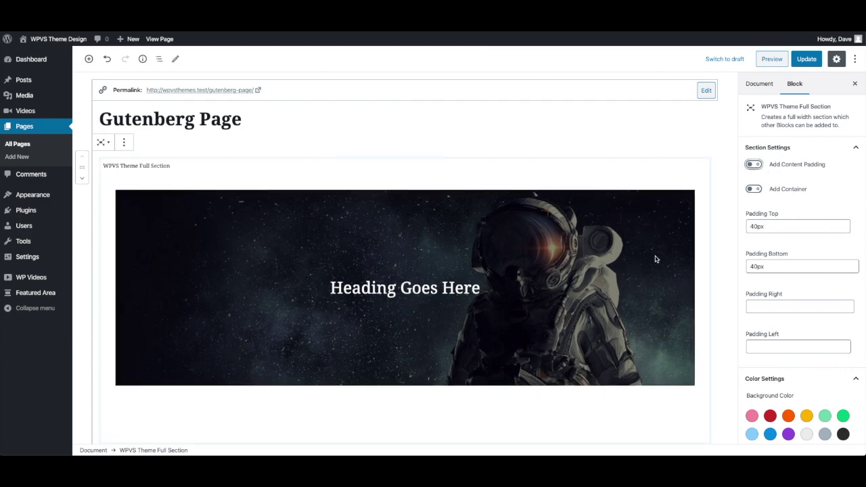
pyautogui.click(807, 59)
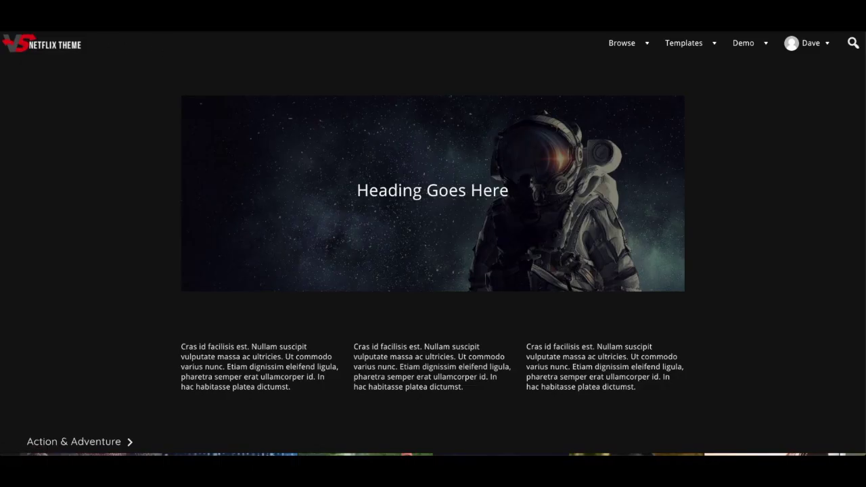
pyautogui.press('F5')
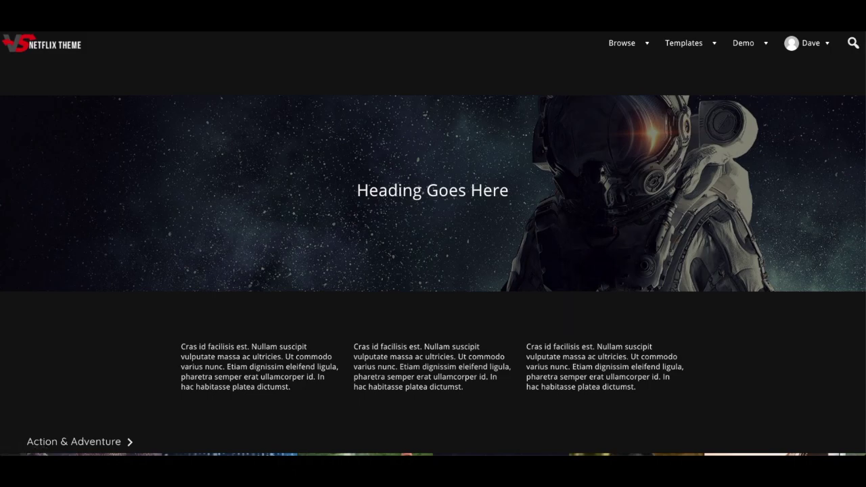
pyautogui.hotkey('ctrl', 'shift', 'Tab')
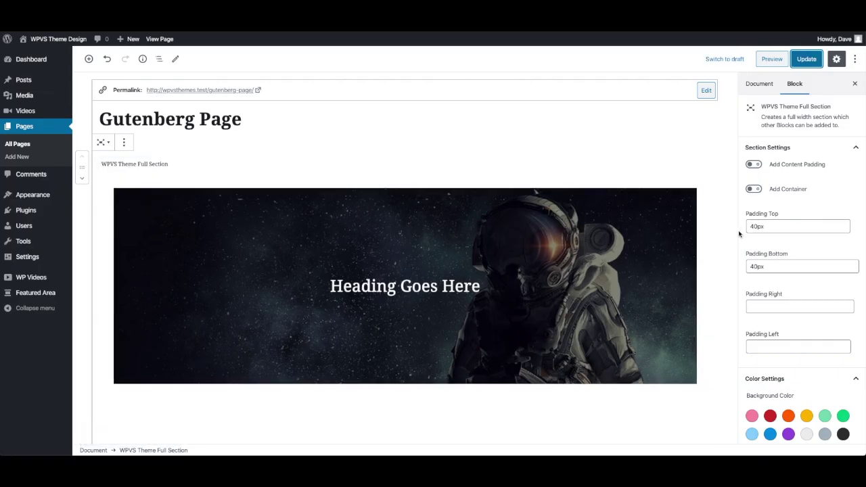
# Clear the cover section's top padding and enable Remove Top Header Spacing for the page, updating it and viewing the live page.
pyautogui.doubleClick(780, 227)
pyautogui.press('BackSpace')
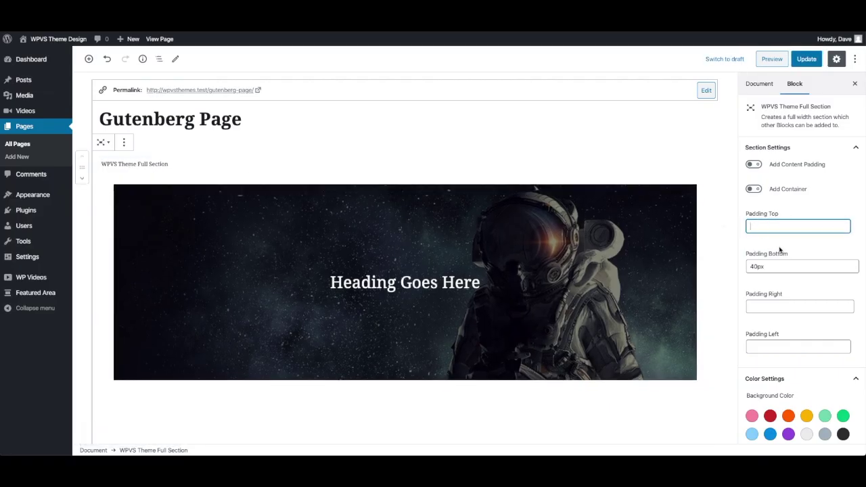
pyautogui.click(763, 86)
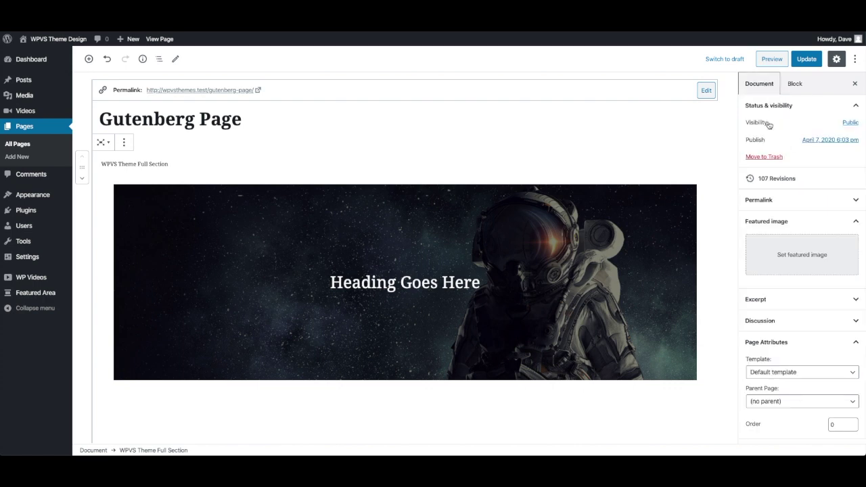
pyautogui.scroll(-5, 793, 270)
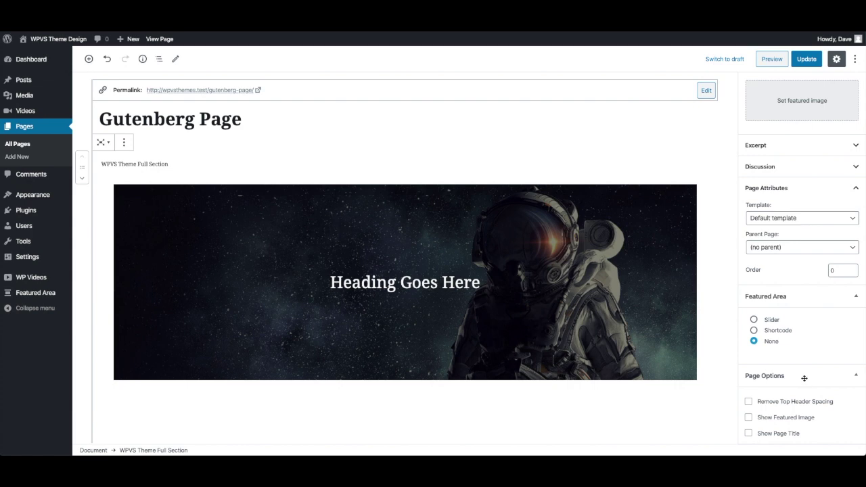
pyautogui.scroll(5, 823, 230)
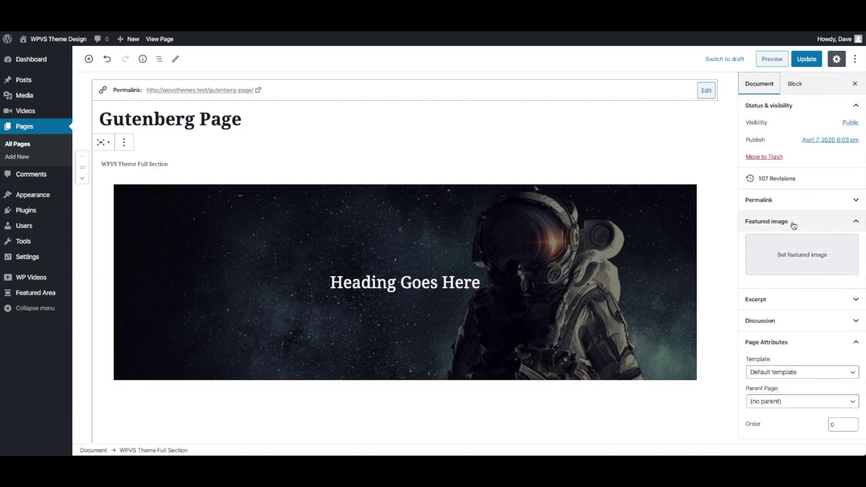
pyautogui.scroll(-5, 790, 226)
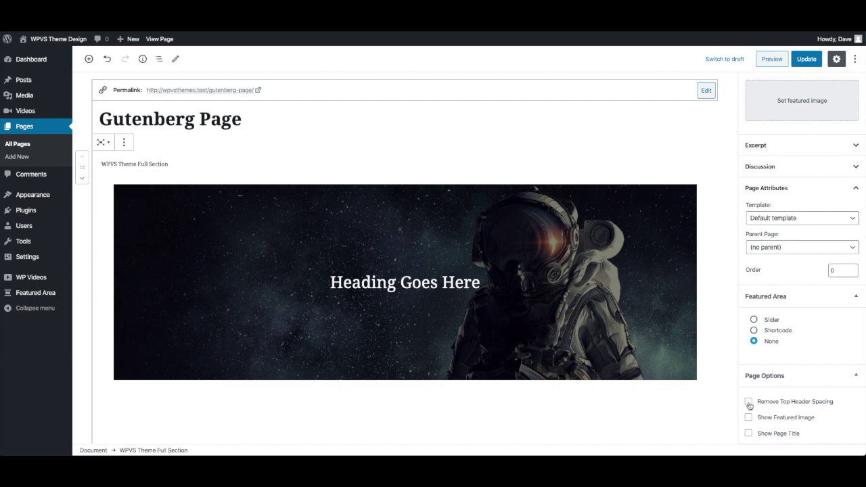
pyautogui.click(806, 63)
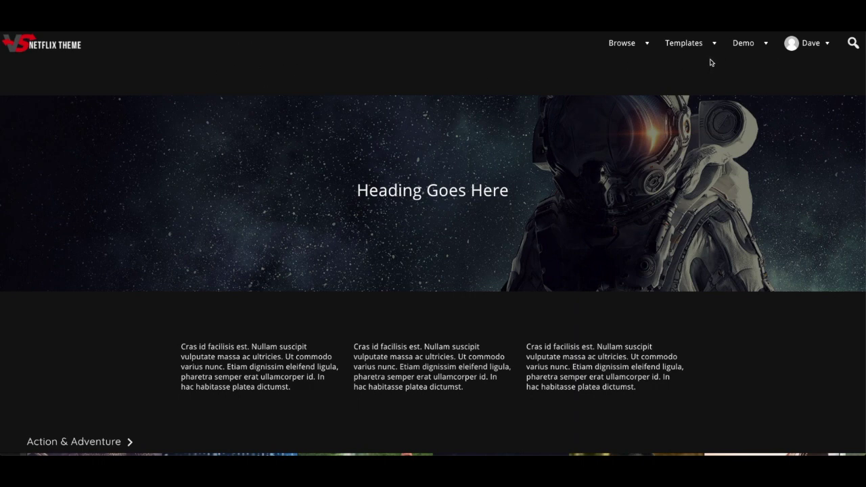
pyautogui.moveTo(622, 42)
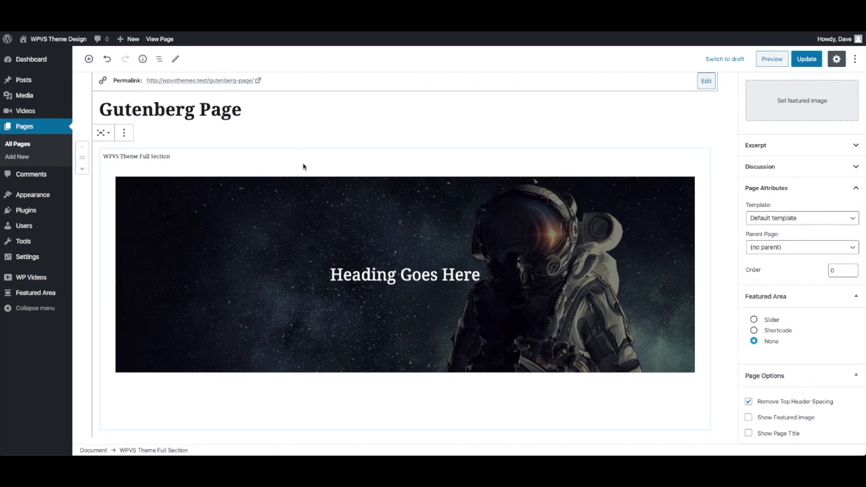
# Remove the full section containing the astronaut cover from the page.
pyautogui.click(124, 133)
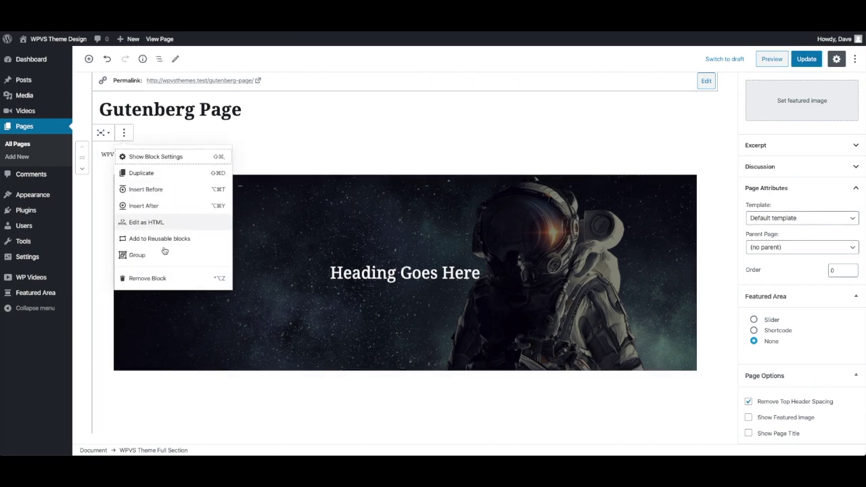
pyautogui.click(155, 278)
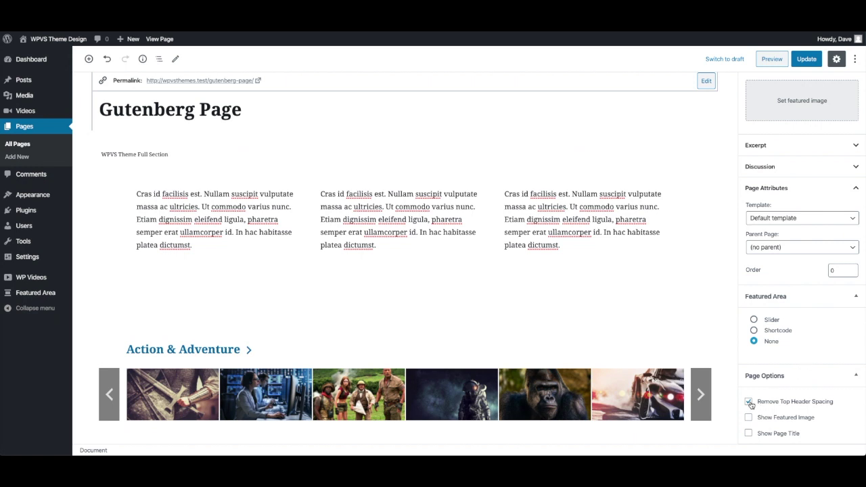
# Set the page's Featured Area to the TV Shows slider with Remove Top Header Spacing off, and update and view the live page.
pyautogui.click(754, 320)
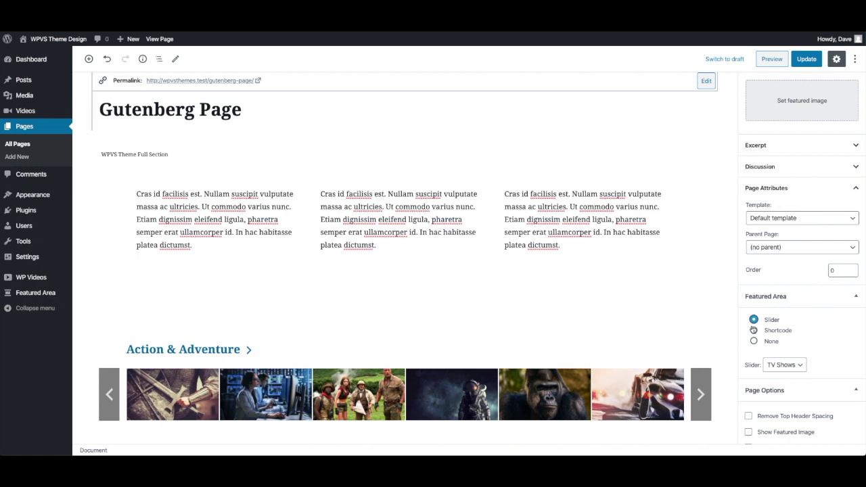
pyautogui.click(807, 59)
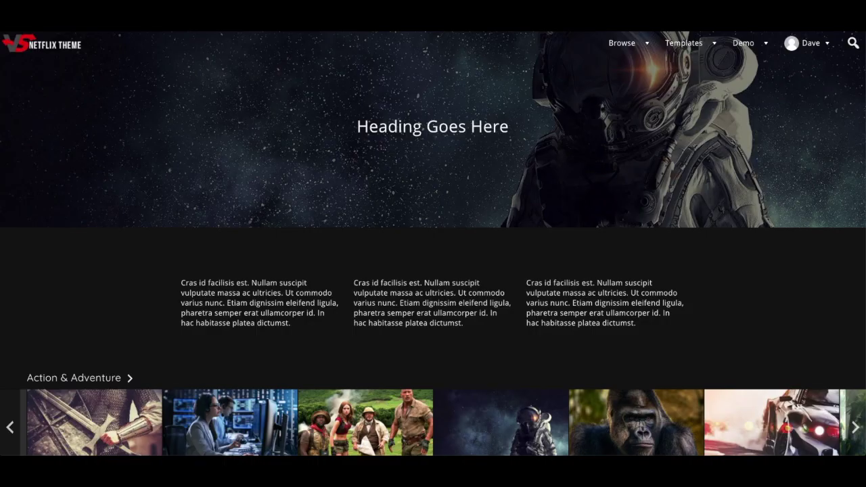
pyautogui.scroll(-3, 79, 111)
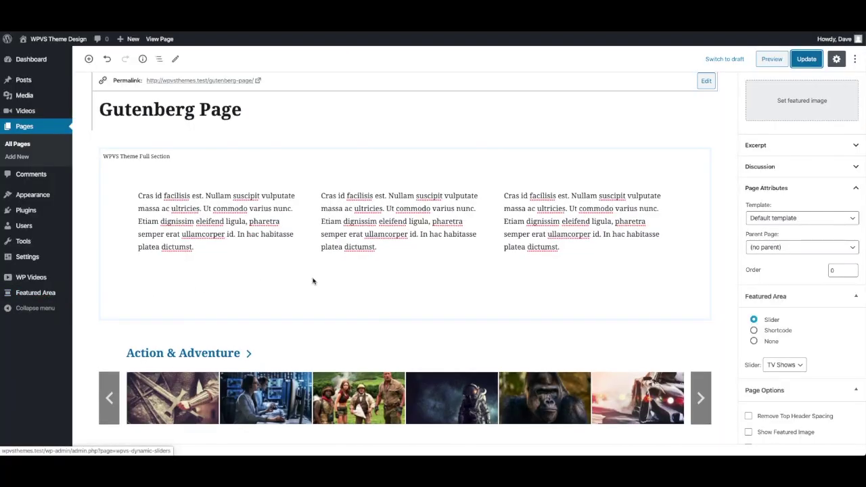
# Remove the Columns block with its three text columns from the full section, selecting it through the block navigation.
pyautogui.scroll(-5, 395, 286)
pyautogui.scroll(-3, 395, 286)
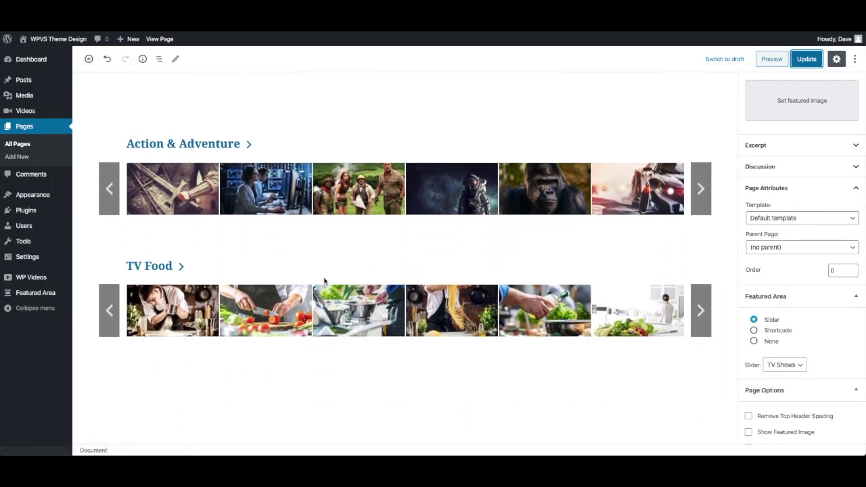
pyautogui.scroll(5, 325, 282)
pyautogui.scroll(2, 325, 281)
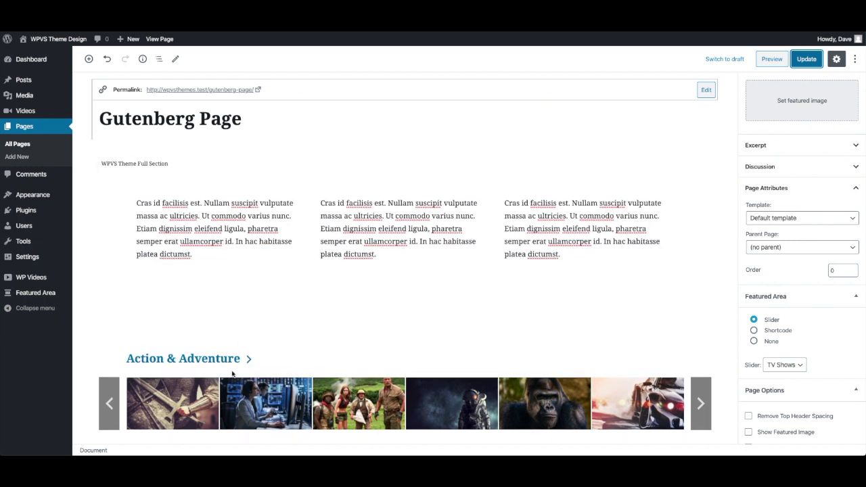
pyautogui.click(258, 205)
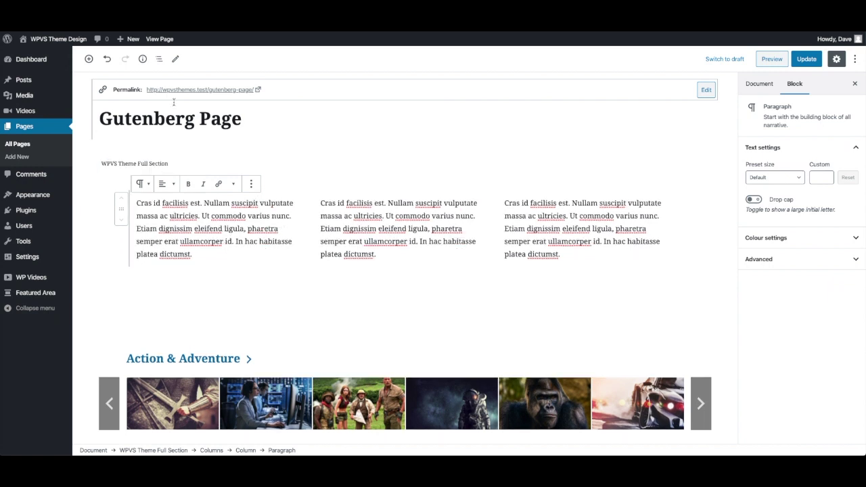
pyautogui.click(159, 59)
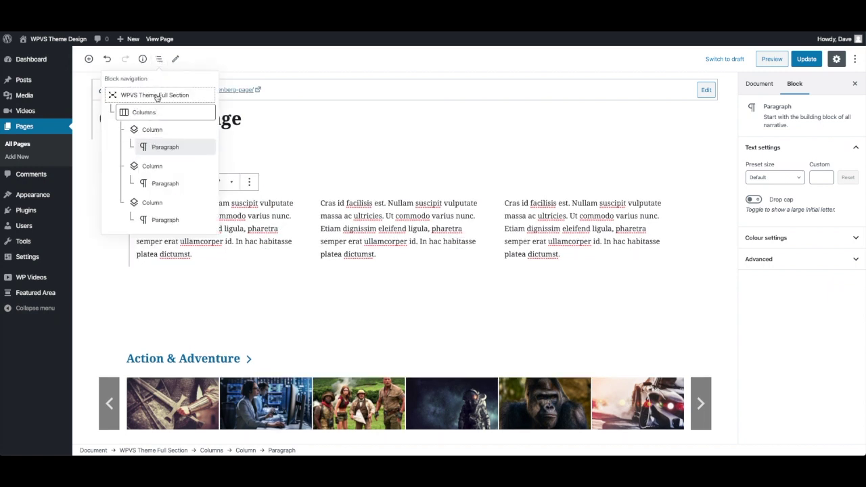
pyautogui.click(155, 129)
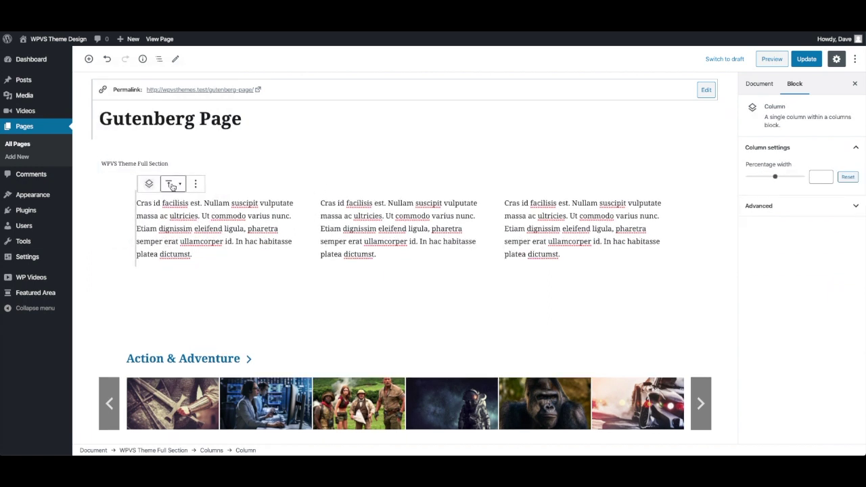
pyautogui.click(158, 59)
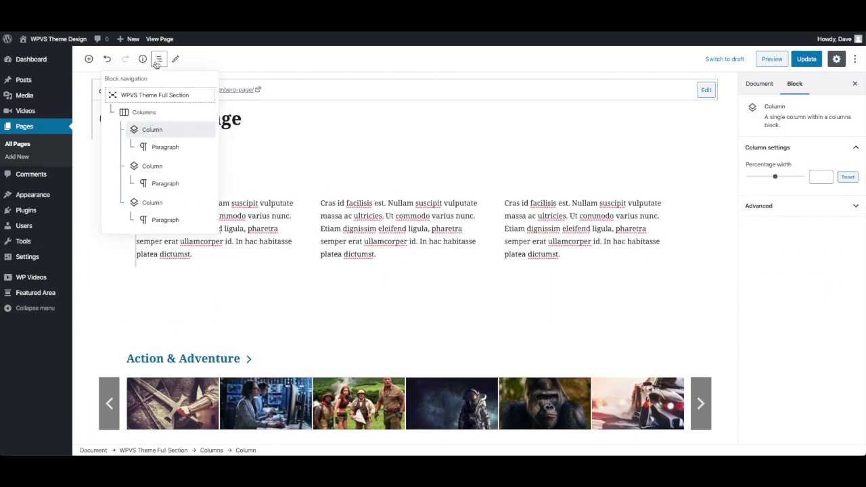
pyautogui.click(146, 112)
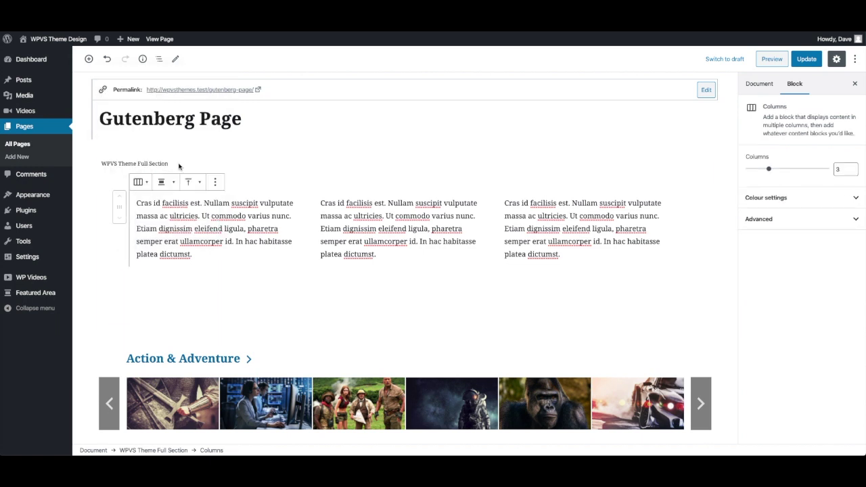
pyautogui.click(214, 182)
pyautogui.click(240, 310)
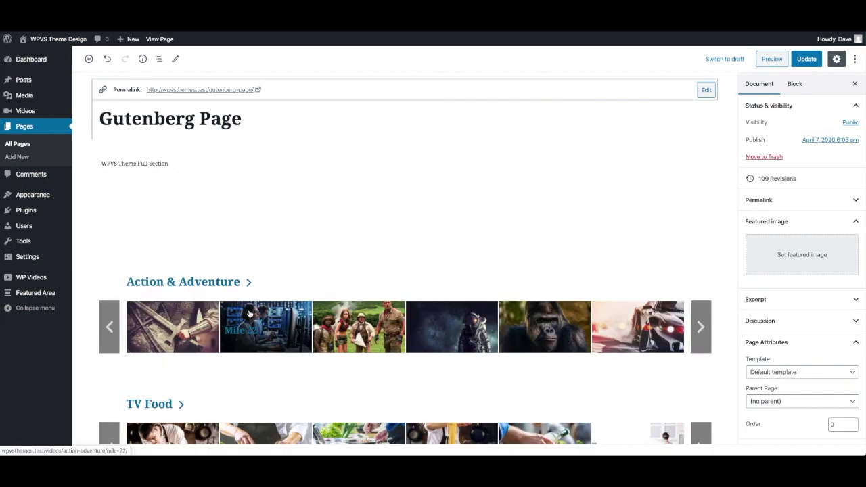
# Move the Action & Adventure video thumbnail slider into the empty full section.
pyautogui.click(187, 167)
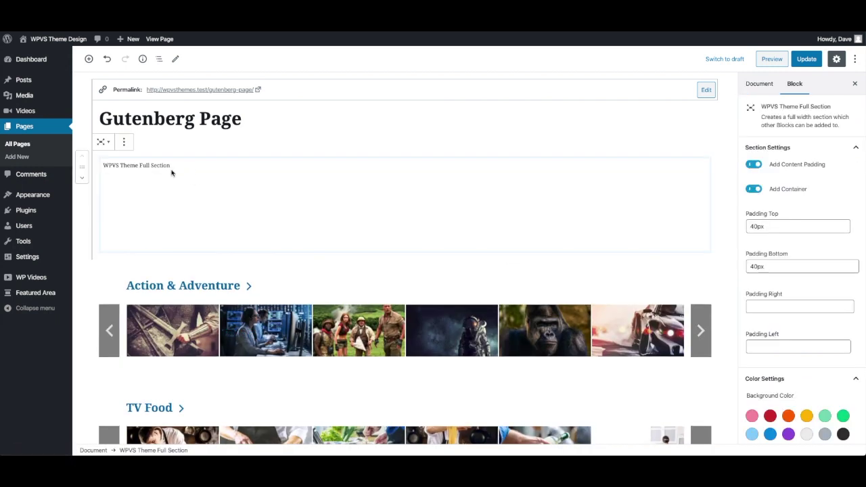
pyautogui.click(119, 288)
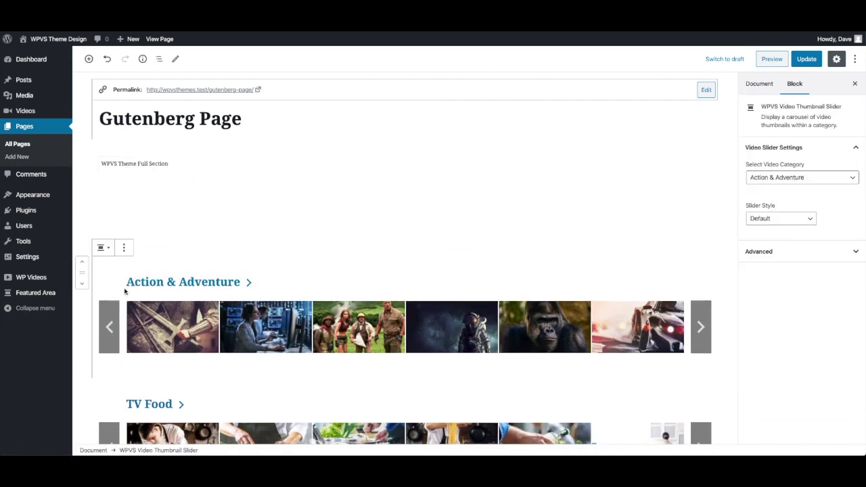
pyautogui.moveTo(82, 272); pyautogui.dragTo(189, 205)
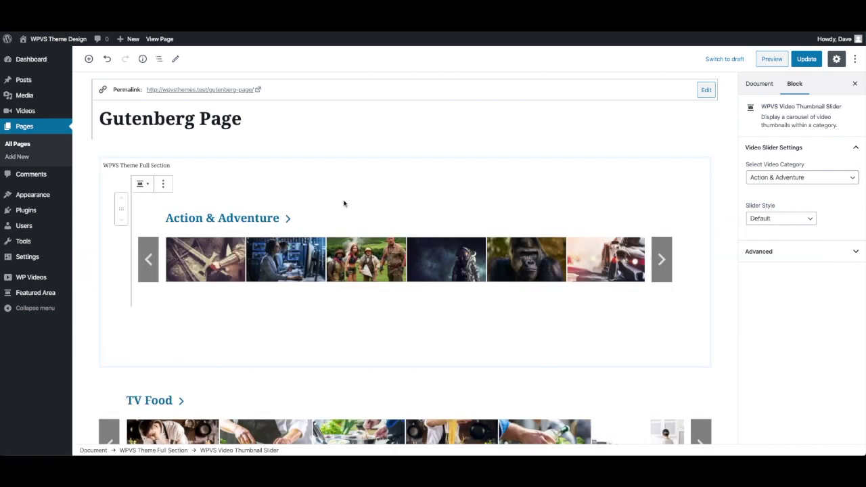
# Update the page and check on the live page how the Action & Adventure slider displays within the section's container.
pyautogui.click(805, 60)
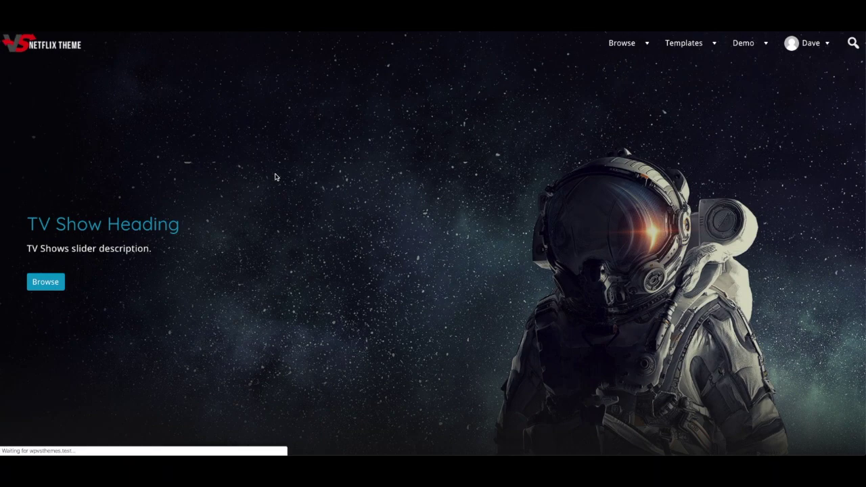
pyautogui.scroll(-5, 342, 187)
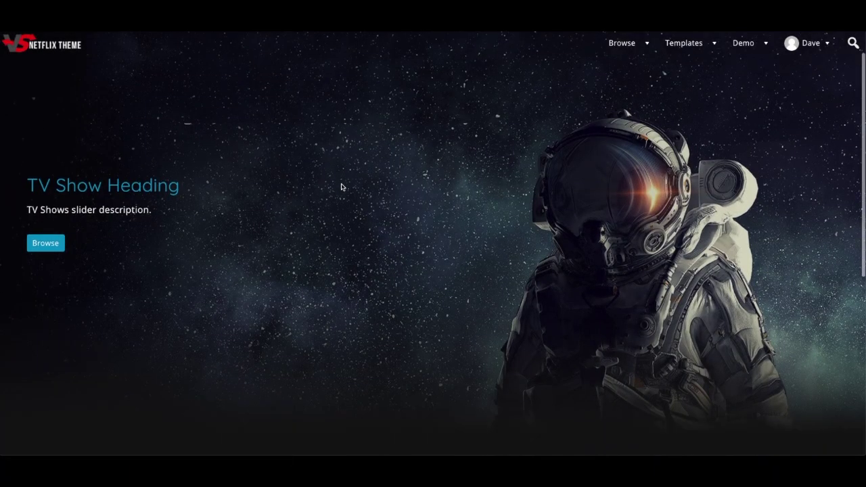
pyautogui.scroll(-1, 338, 192)
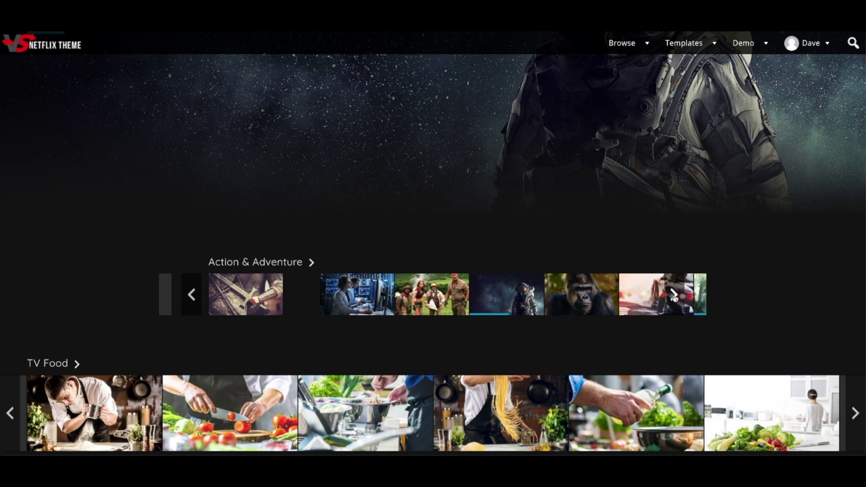
pyautogui.scroll(-1, 674, 298)
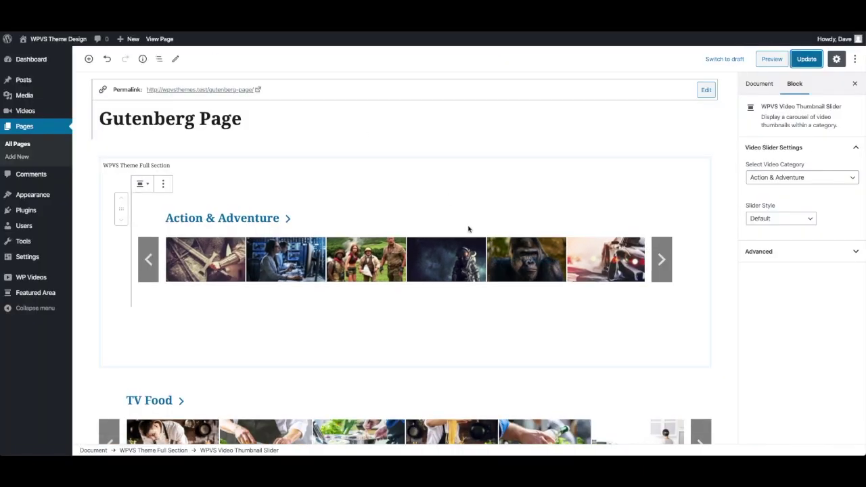
# Set the Action & Adventure slider's style to Clean and update the page.
pyautogui.click(779, 218)
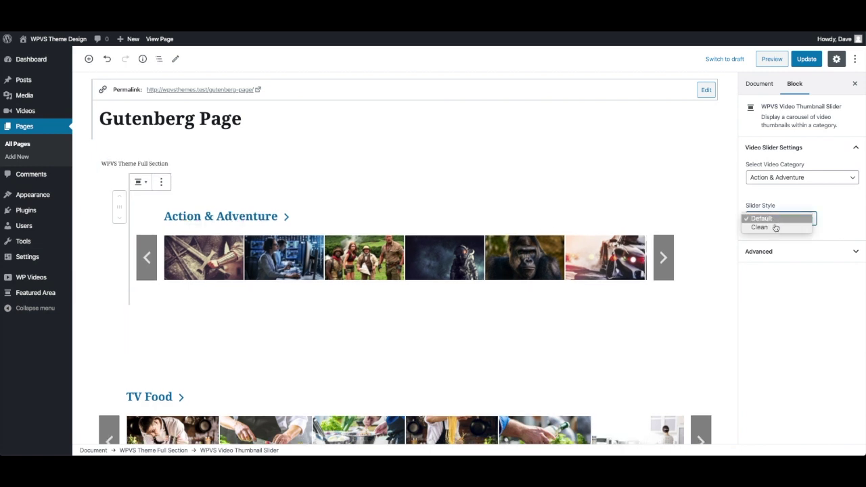
pyautogui.click(770, 231)
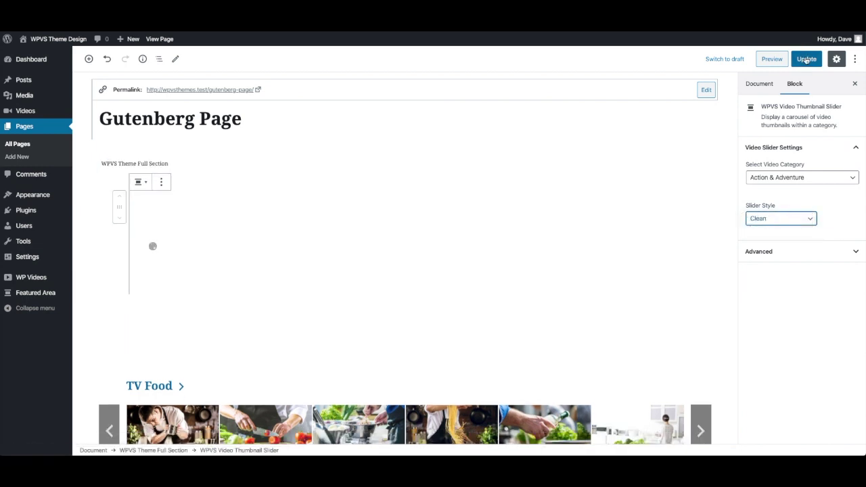
pyautogui.click(806, 60)
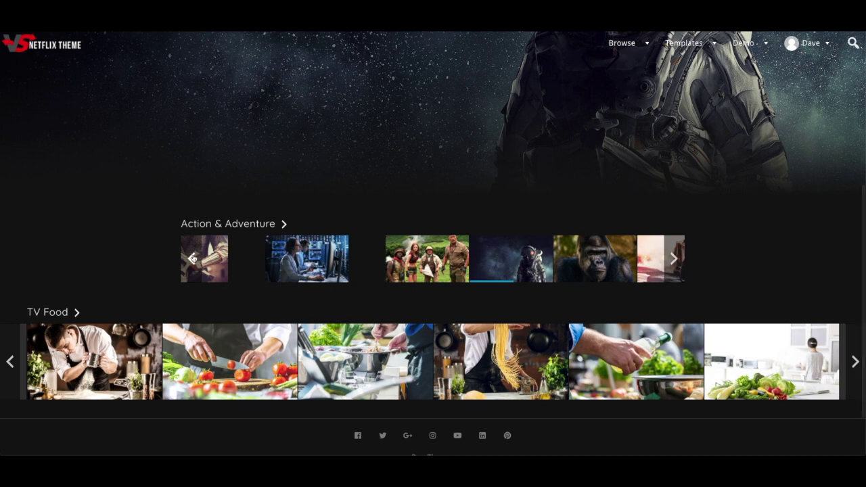
# On the live page, advance the Action & Adventure slider and open one of its videos' details.
pyautogui.click(682, 260)
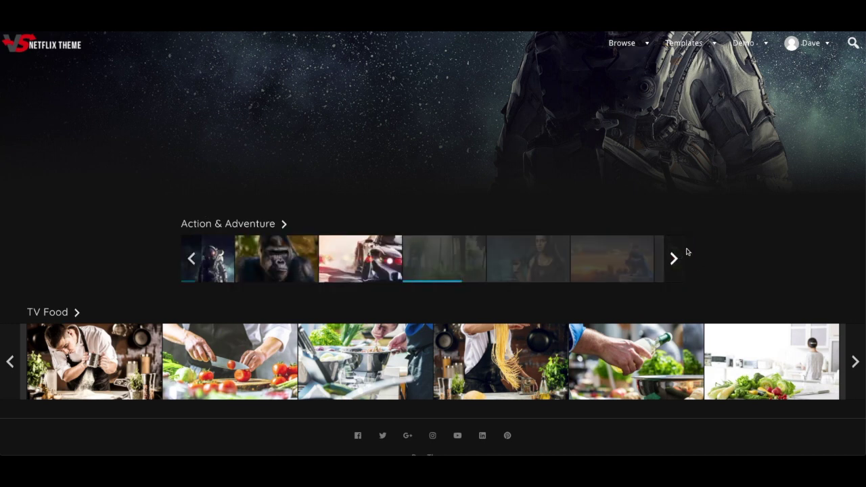
pyautogui.scroll(-1, 683, 251)
pyautogui.click(627, 244)
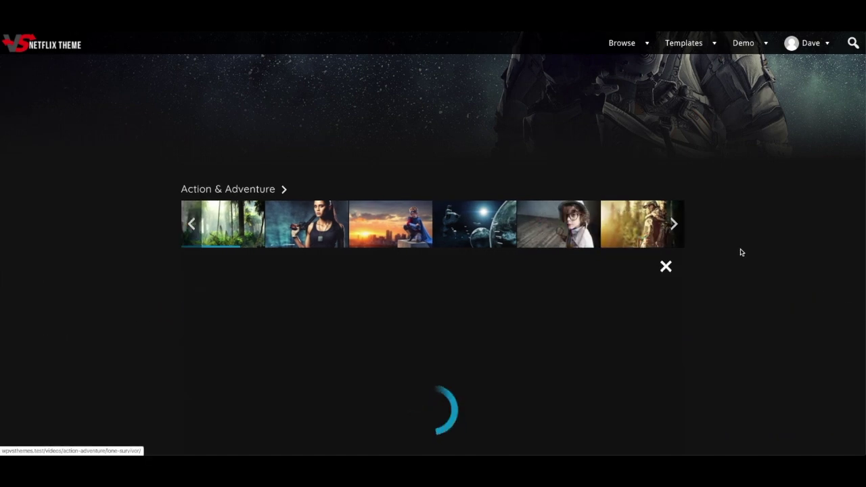
pyautogui.click(666, 215)
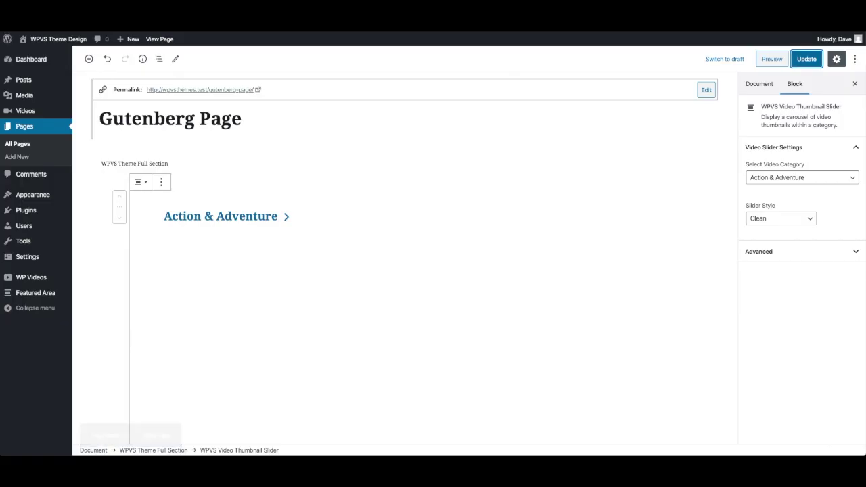
# Remove the Action & Adventure slider from the full section and start an empty paragraph inside that section.
pyautogui.click(163, 184)
pyautogui.click(194, 327)
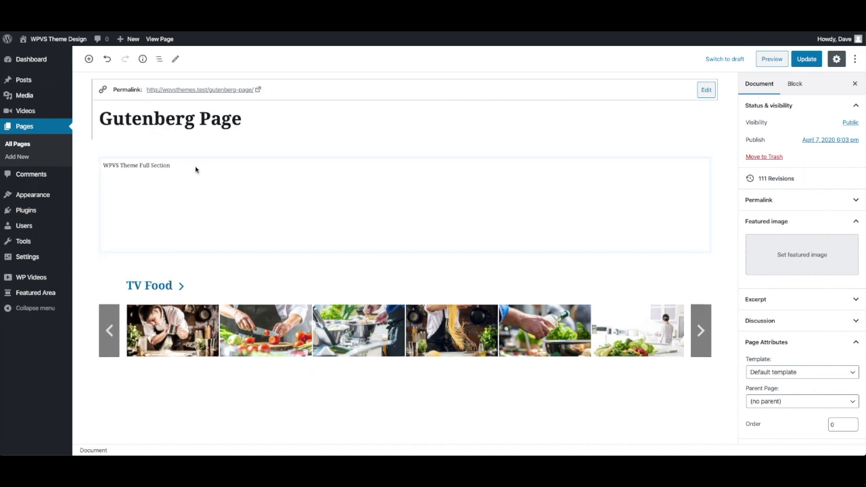
pyautogui.click(196, 173)
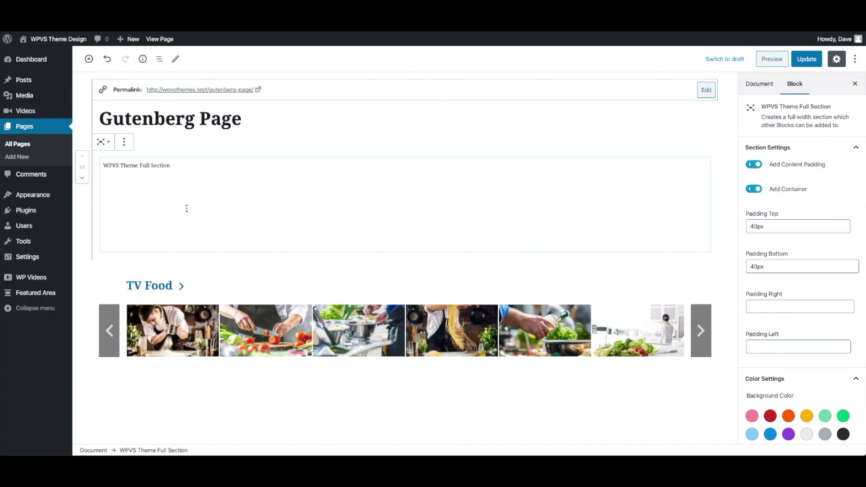
pyautogui.click(188, 198)
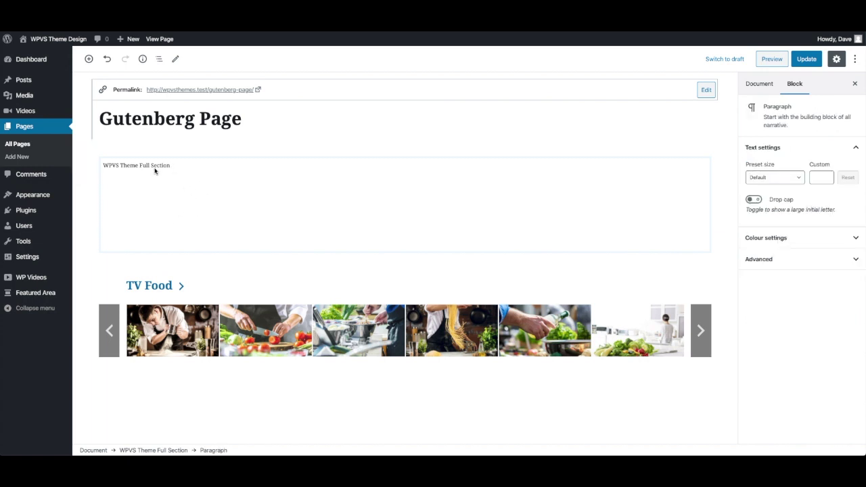
# Add a new WPVS Theme Full Section block below the TV Food slider.
pyautogui.scroll(-1, 163, 197)
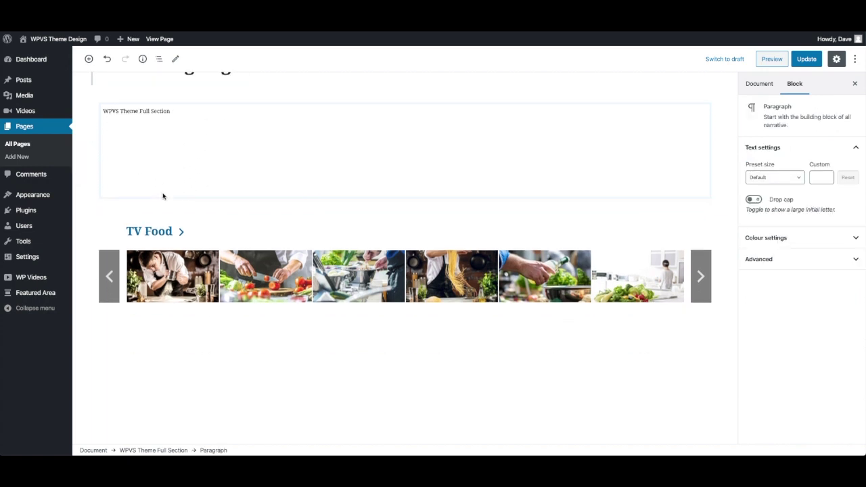
pyautogui.hotkey('ctrl', 'z')
pyautogui.click(176, 302)
pyautogui.click(88, 61)
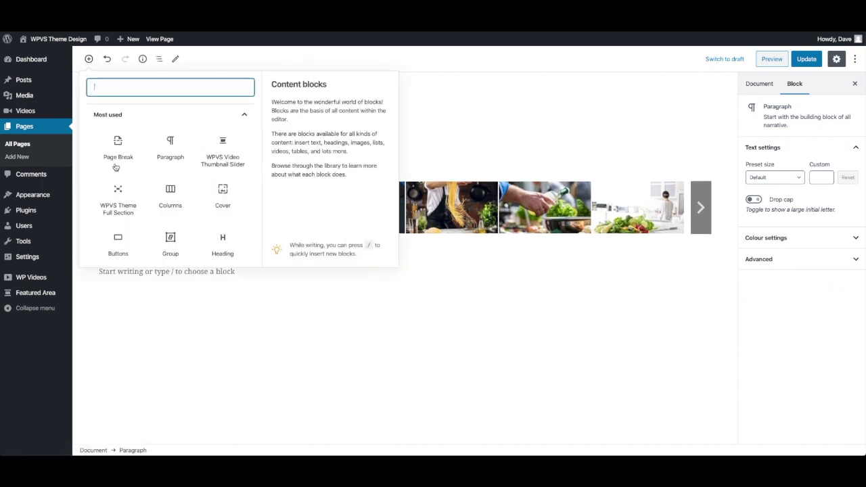
pyautogui.click(113, 205)
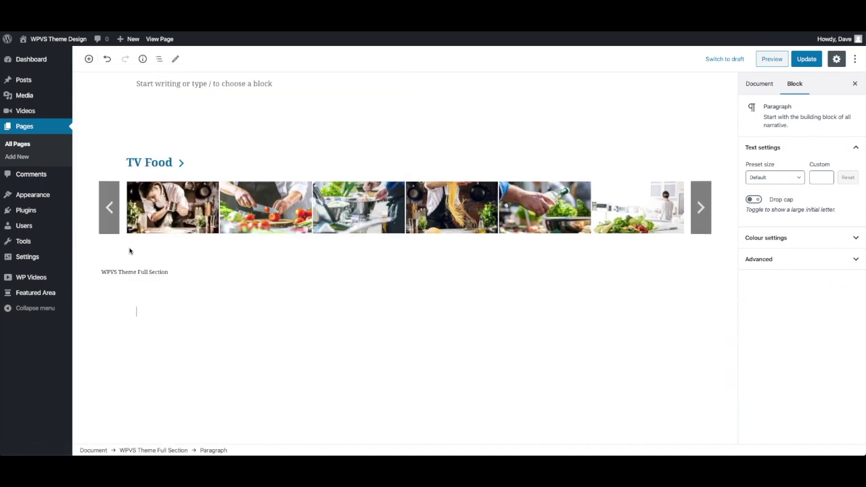
# Insert a Columns block with three equal columns into the new full section below the TV Food slider.
pyautogui.click(88, 59)
pyautogui.scroll(-1, 223, 232)
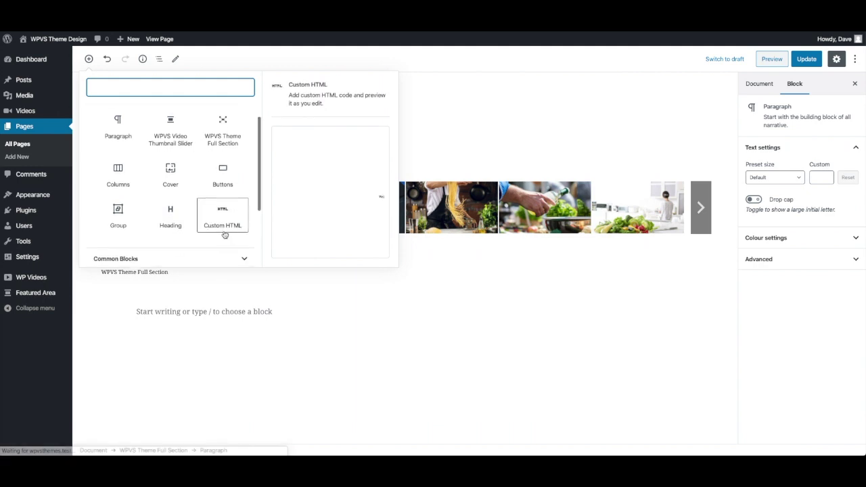
pyautogui.scroll(-2, 228, 214)
pyautogui.click(229, 209)
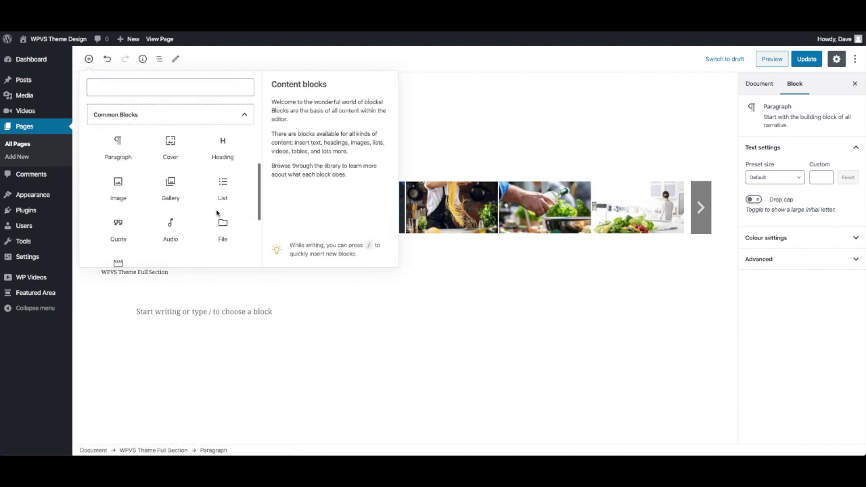
pyautogui.click(230, 123)
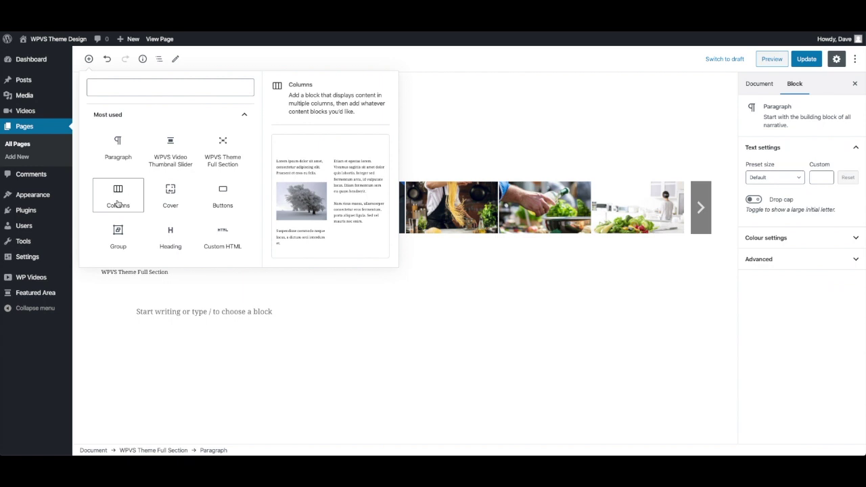
pyautogui.click(118, 204)
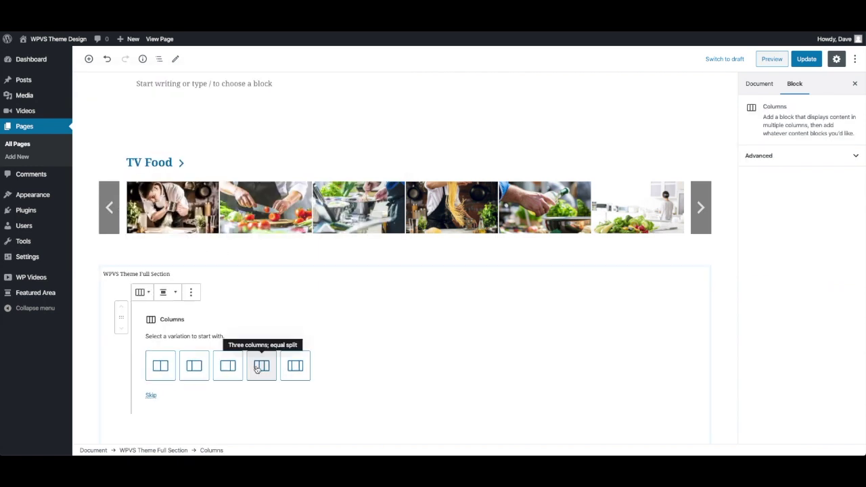
pyautogui.click(260, 364)
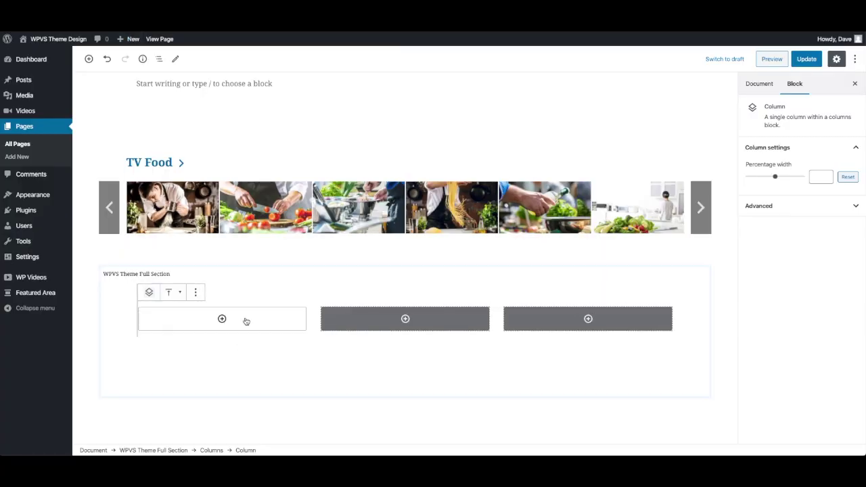
# Add a Paragraph block to the first column of the new full section.
pyautogui.click(246, 320)
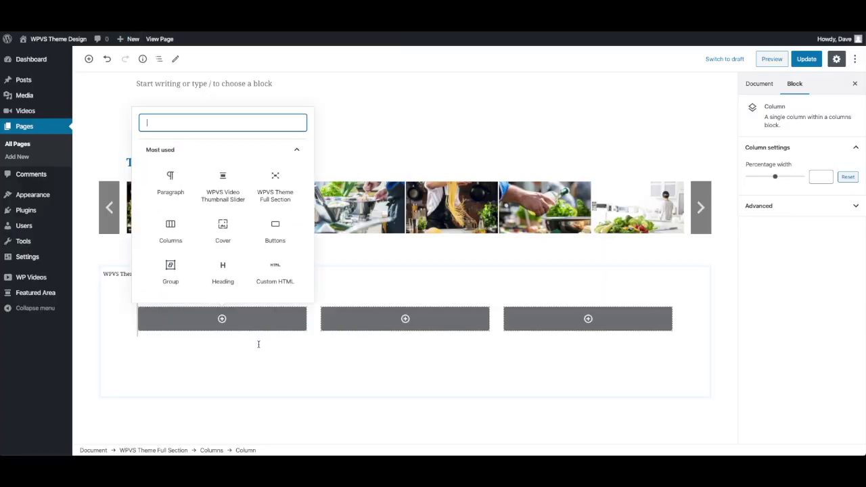
pyautogui.hotkey('ctrl', 'v')
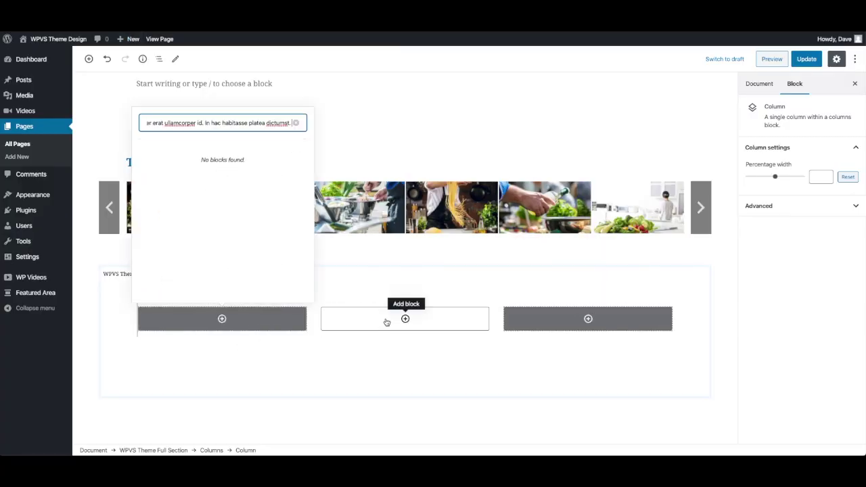
pyautogui.click(296, 123)
pyautogui.click(169, 183)
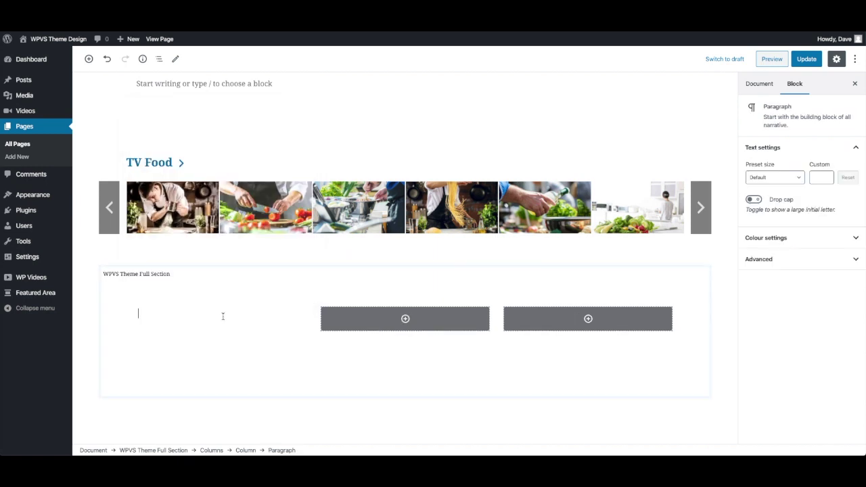
# Fill the first column's paragraph with the "Cras id facilisis est" placeholder text and place a duplicate of it in the third column.
pyautogui.write('Cras id facilisis est. Nullam suscipit vulputate massa ac ultricies. Ut commodo varius nunc. Etiam dignissim eleifend ligula, pharetra semper erat ullamcorper id. In hac habitasse platea dictumst.')
pyautogui.scroll(-3, 224, 315)
pyautogui.scroll(1, 257, 145)
pyautogui.click(251, 168)
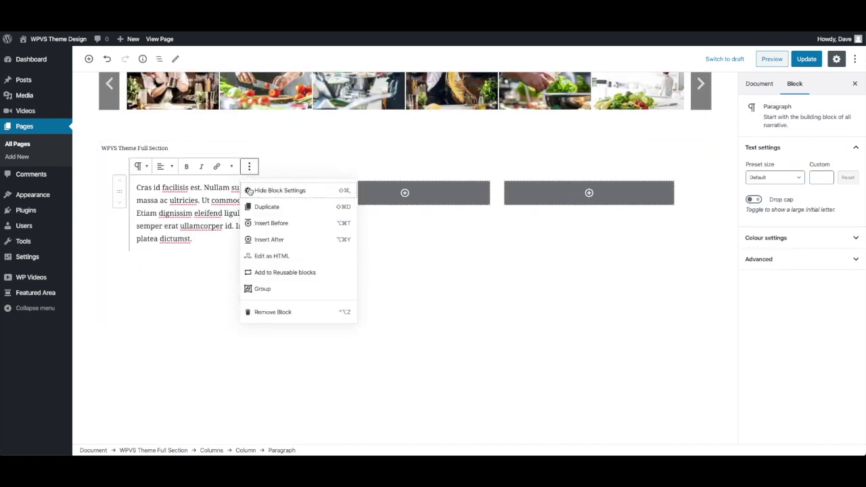
pyautogui.click(263, 205)
pyautogui.moveTo(121, 270); pyautogui.dragTo(399, 196)
pyautogui.moveTo(305, 194); pyautogui.dragTo(530, 188)
# Add a Buttons block below the first column's paragraph and label the button "Button Here".
pyautogui.click(194, 239)
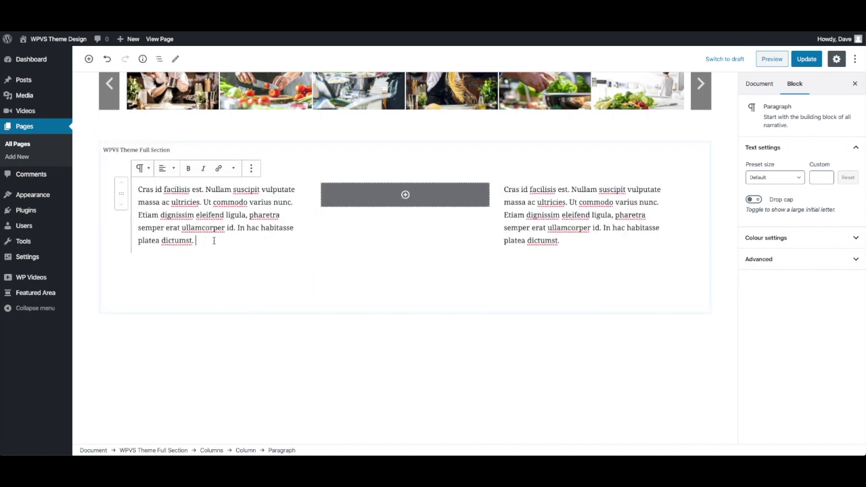
pyautogui.press('Return')
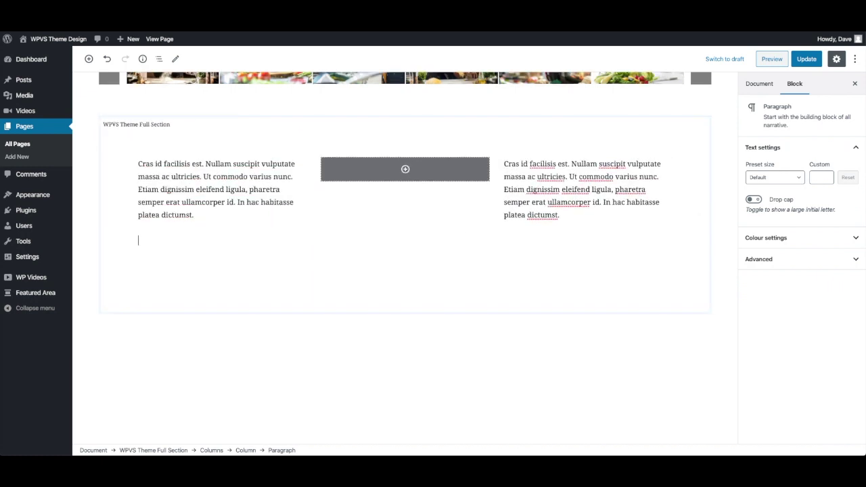
pyautogui.click(89, 59)
pyautogui.write('butt')
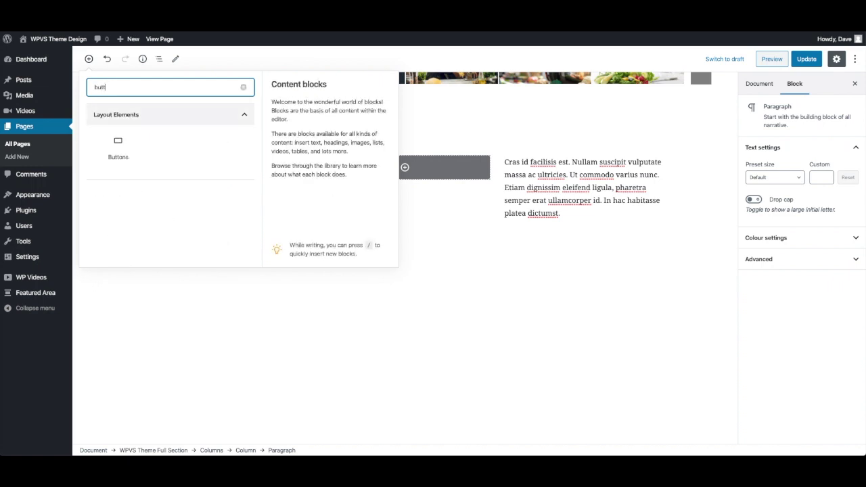
pyautogui.click(126, 152)
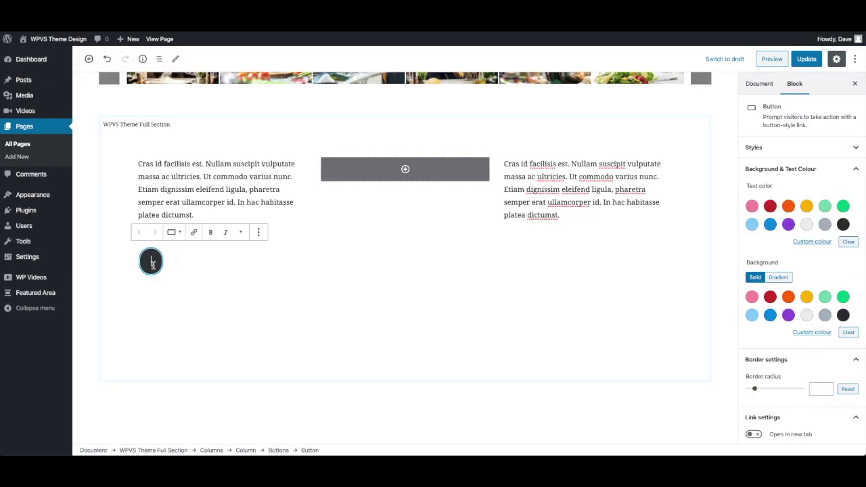
pyautogui.write('Button')
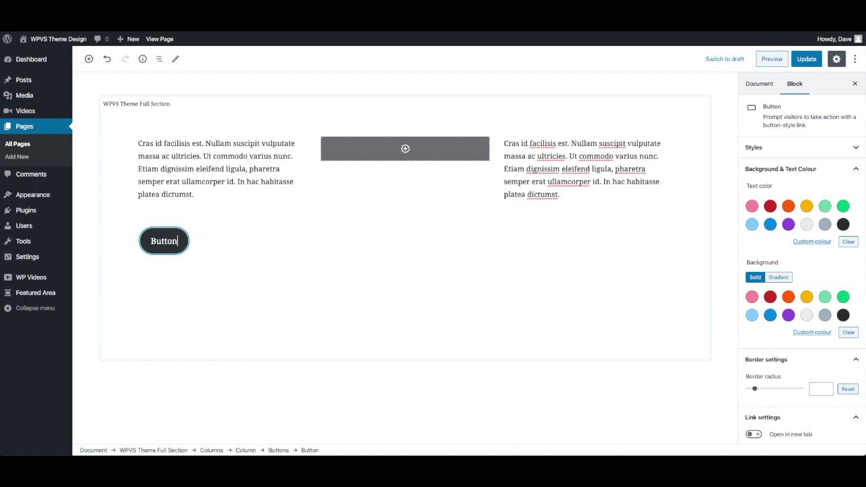
pyautogui.write(' Here')
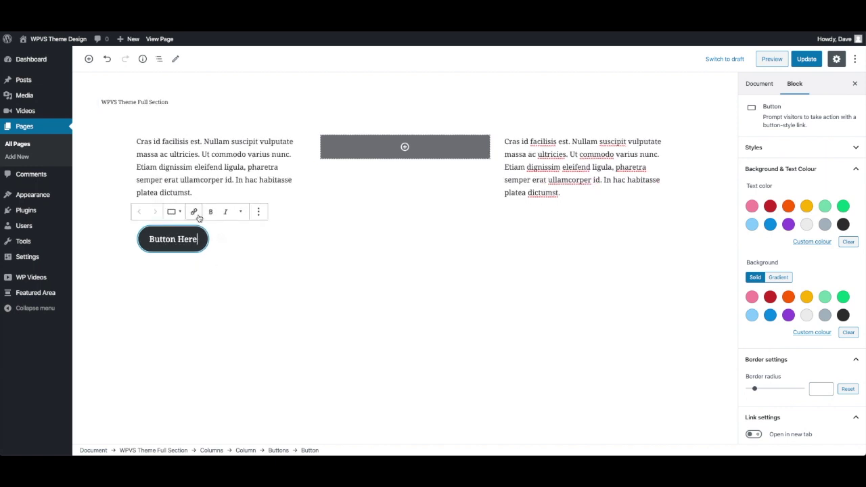
# Link the "Button Here" button to /account.
pyautogui.click(195, 213)
pyautogui.write('/account')
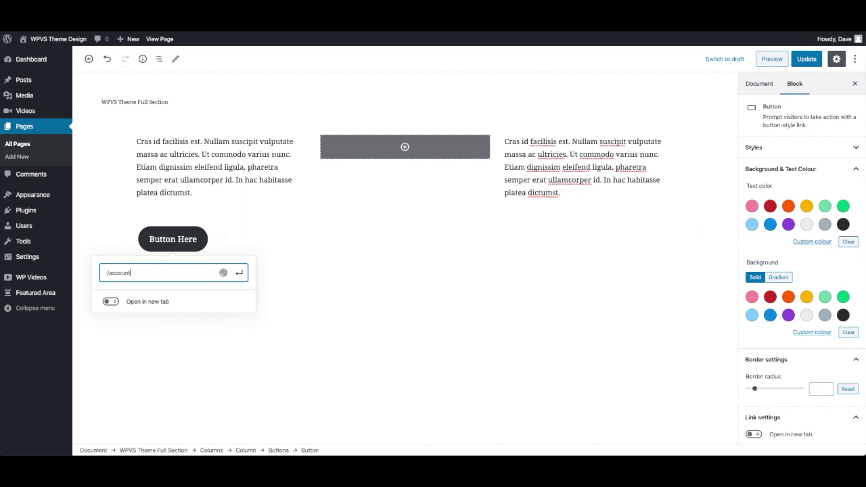
pyautogui.press('Return')
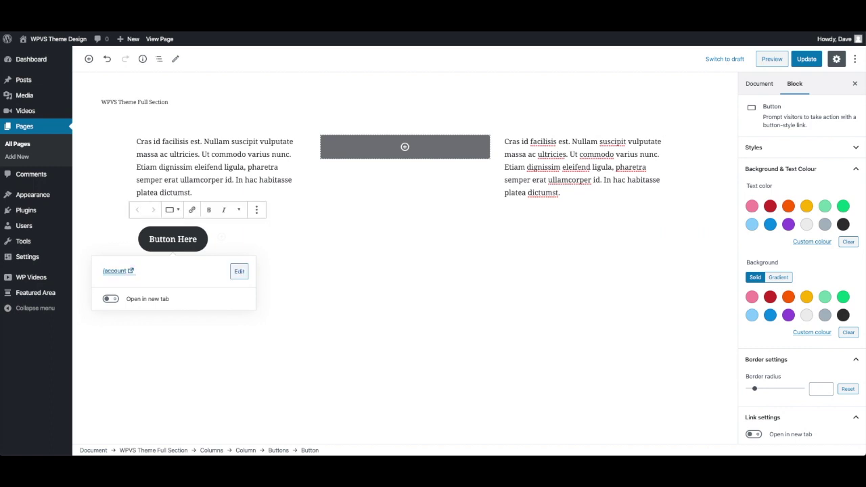
pyautogui.click(324, 288)
# Duplicate the third column's paragraph into the empty middle column and update the page.
pyautogui.click(535, 154)
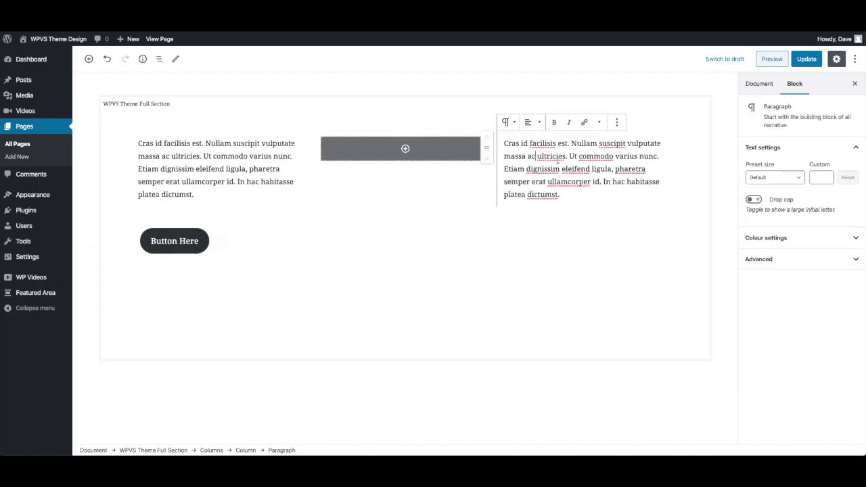
pyautogui.click(617, 121)
pyautogui.click(628, 162)
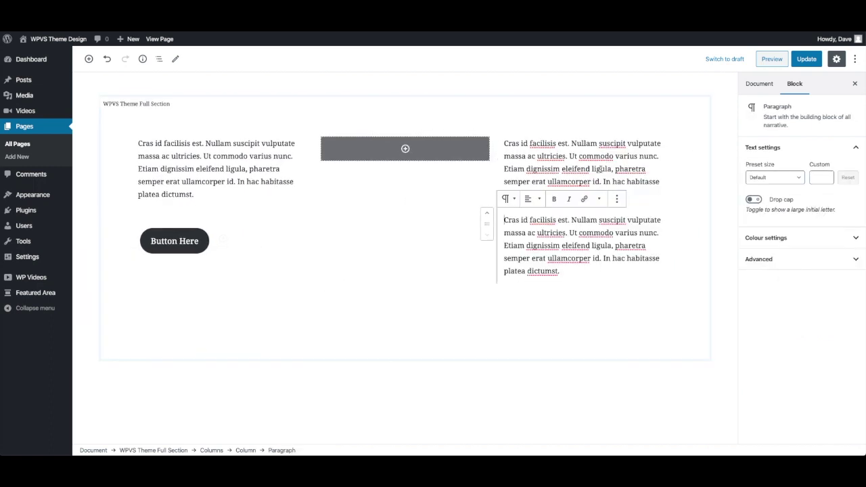
pyautogui.moveTo(487, 223); pyautogui.dragTo(363, 146)
pyautogui.click(805, 58)
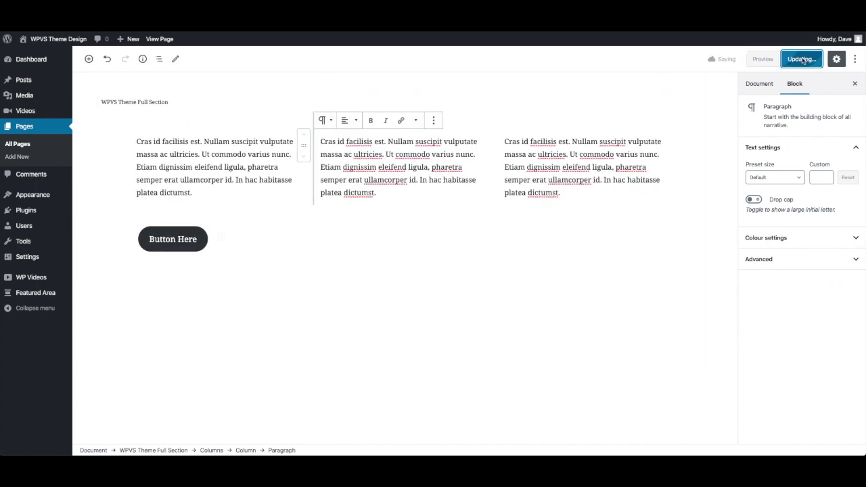
# Give the three-column full section a custom pale mint background colour (#cffbec) and update the page.
pyautogui.scroll(1, 565, 180)
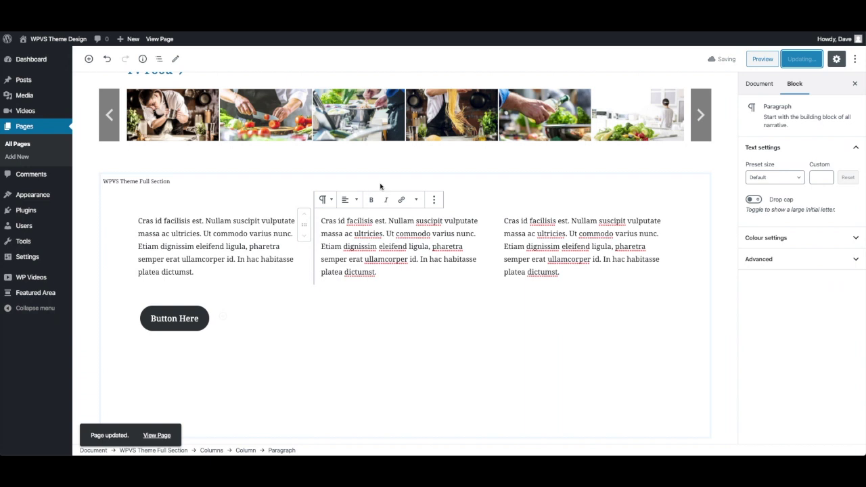
pyautogui.click(548, 189)
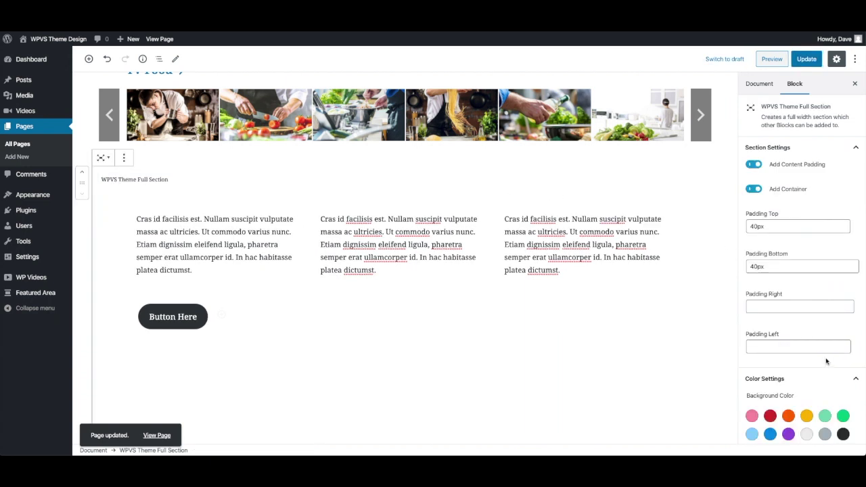
pyautogui.scroll(-2, 819, 345)
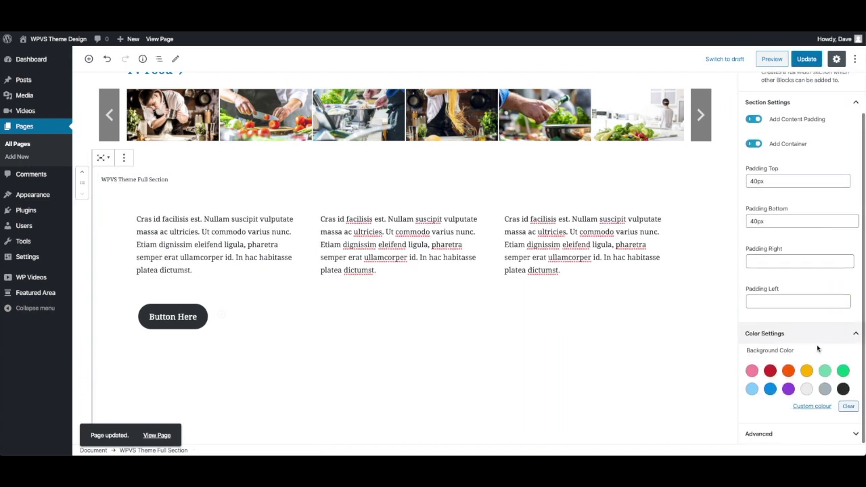
pyautogui.click(824, 389)
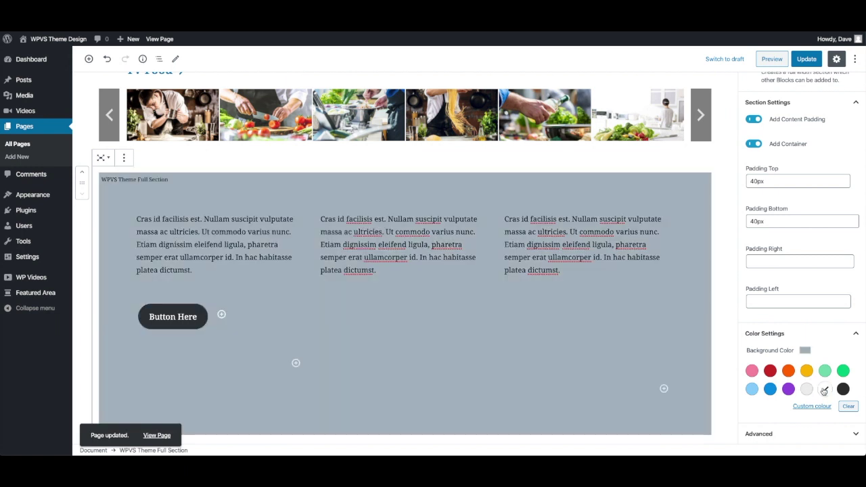
pyautogui.click(752, 389)
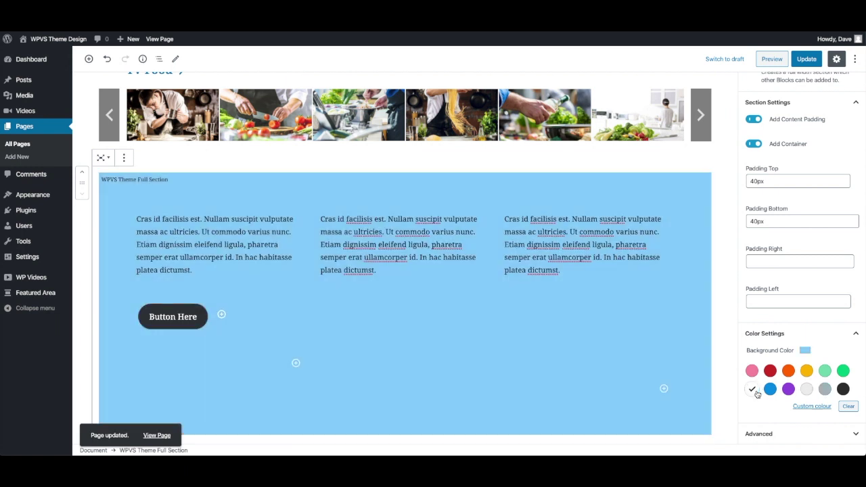
pyautogui.click(805, 406)
pyautogui.moveTo(778, 308); pyautogui.dragTo(736, 289)
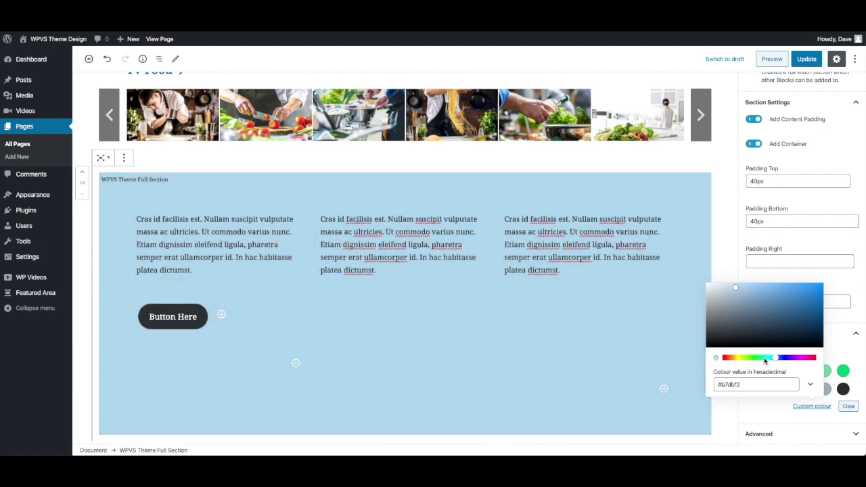
pyautogui.moveTo(765, 362); pyautogui.dragTo(763, 359)
pyautogui.moveTo(744, 301); pyautogui.dragTo(726, 287)
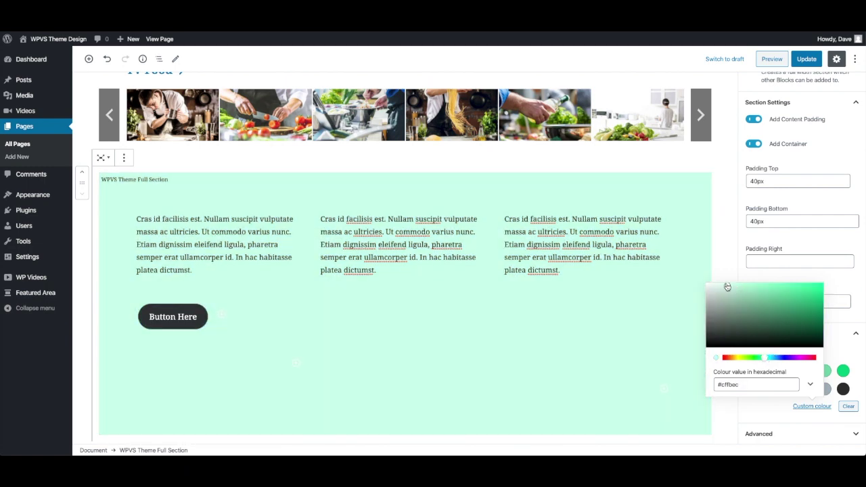
pyautogui.click(806, 59)
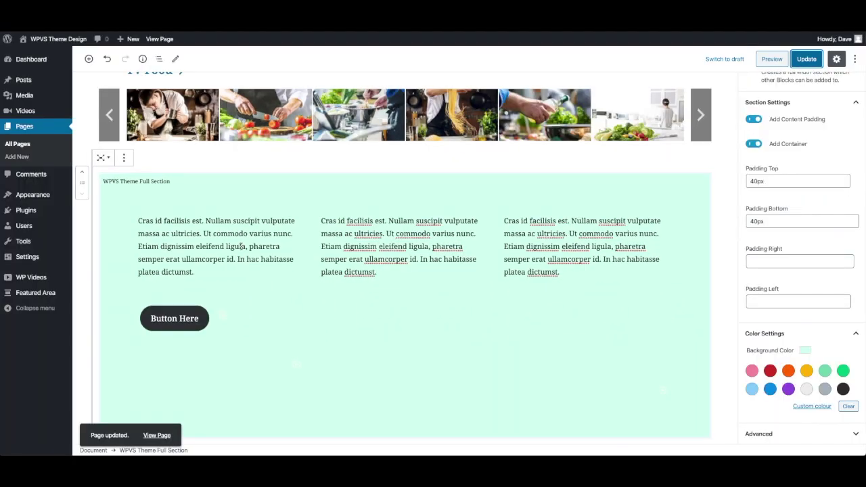
# Set the text colour of the middle column's paragraph to the very dark grey preset.
pyautogui.click(238, 245)
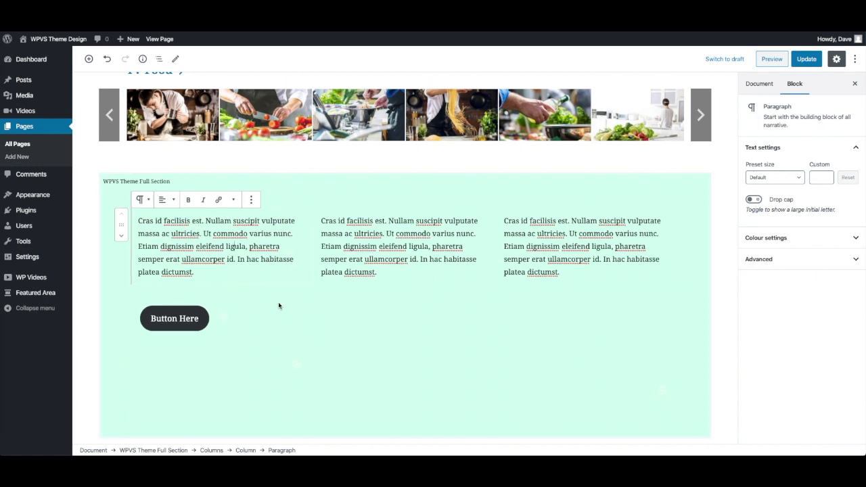
pyautogui.click(451, 228)
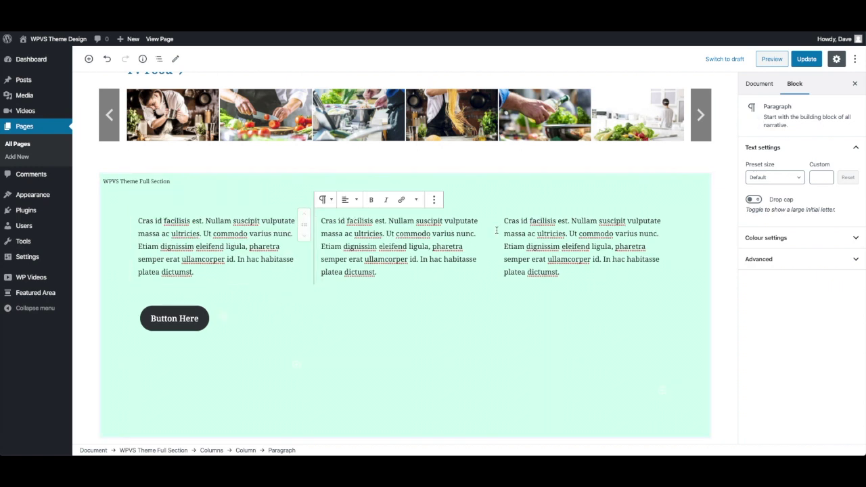
pyautogui.click(853, 259)
pyautogui.click(854, 259)
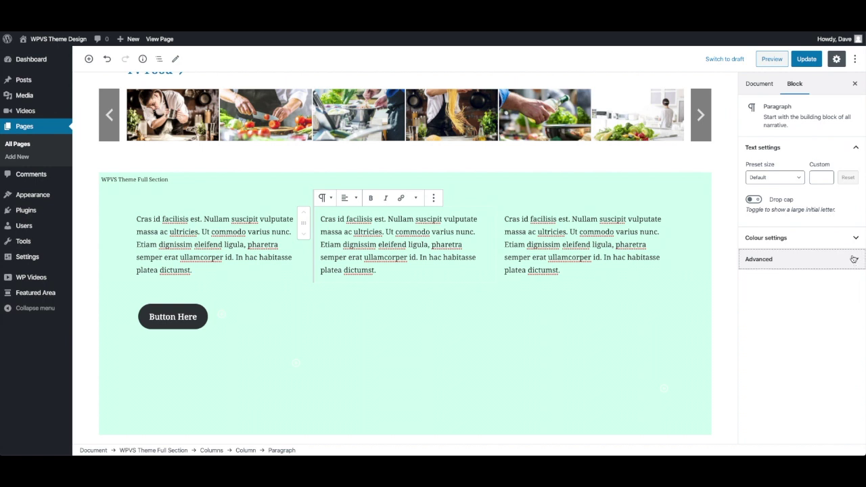
pyautogui.click(852, 239)
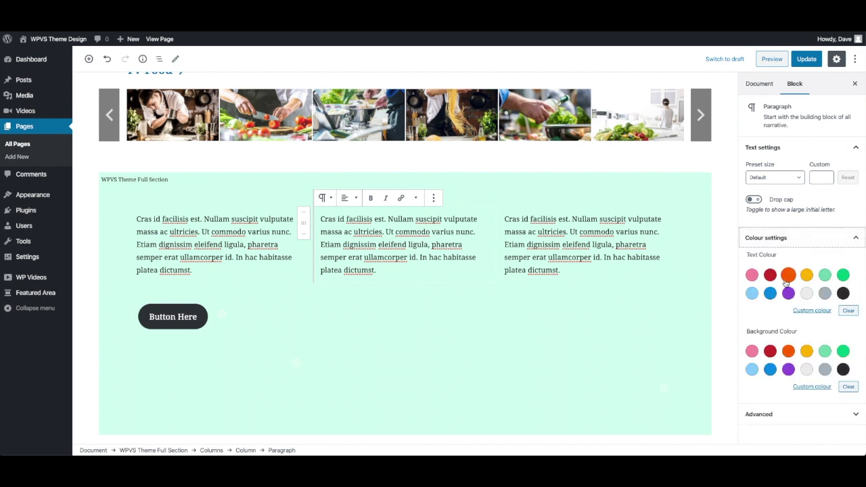
pyautogui.click(843, 293)
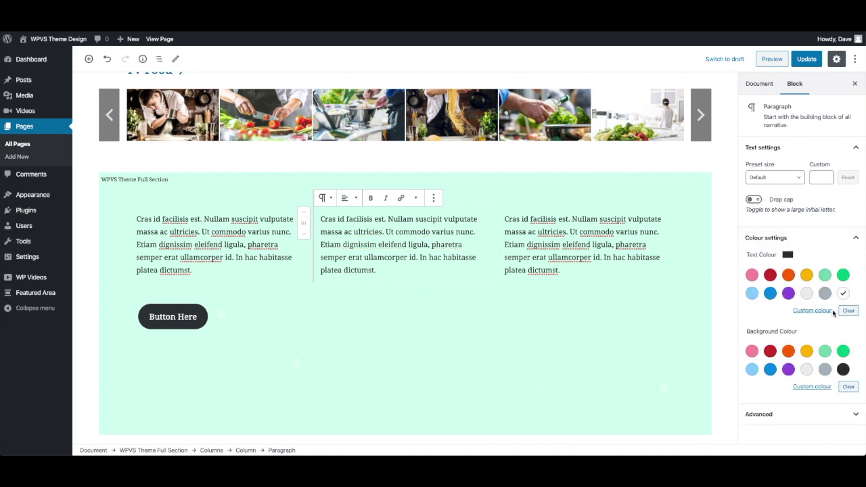
# Apply the very dark grey text colour to the third and first columns' paragraphs and update the page.
pyautogui.click(571, 245)
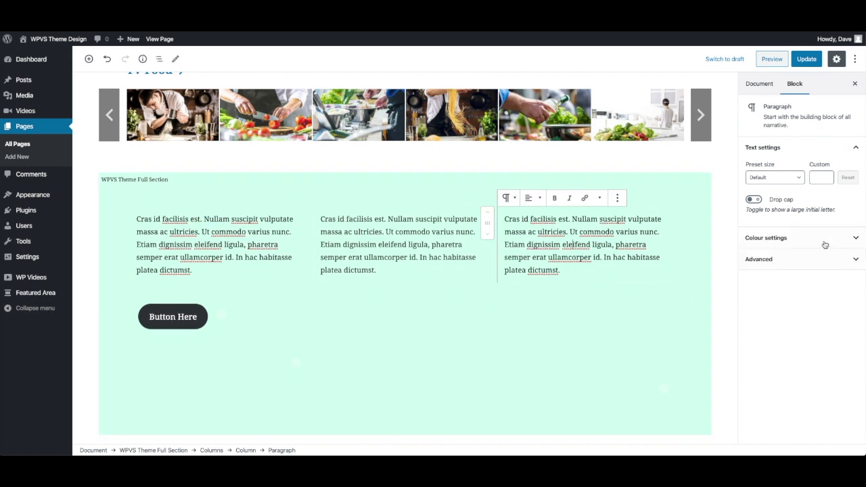
pyautogui.click(855, 239)
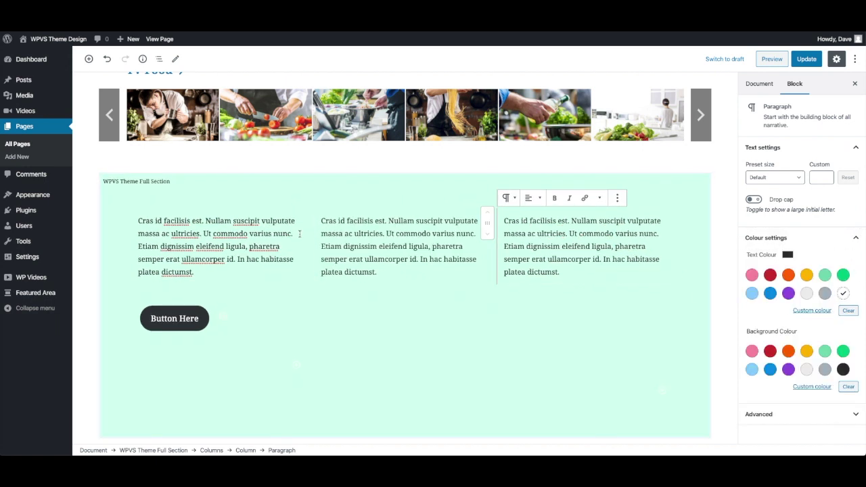
pyautogui.click(203, 221)
pyautogui.click(855, 237)
pyautogui.click(844, 293)
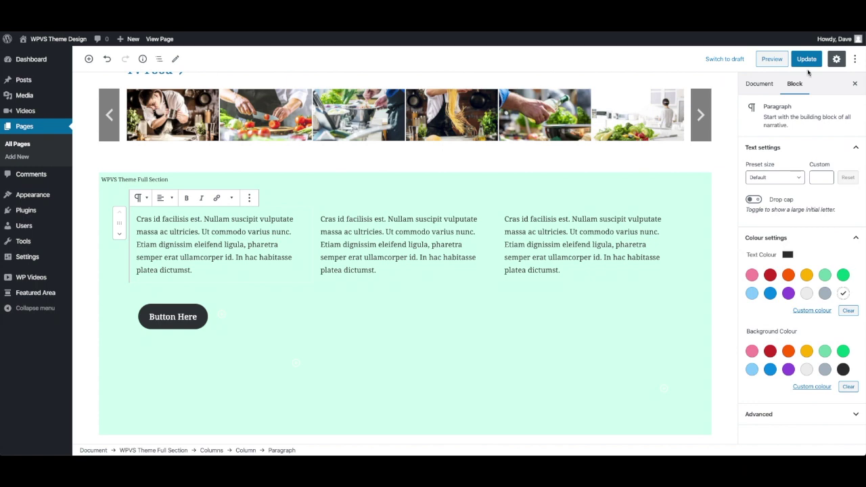
pyautogui.click(806, 59)
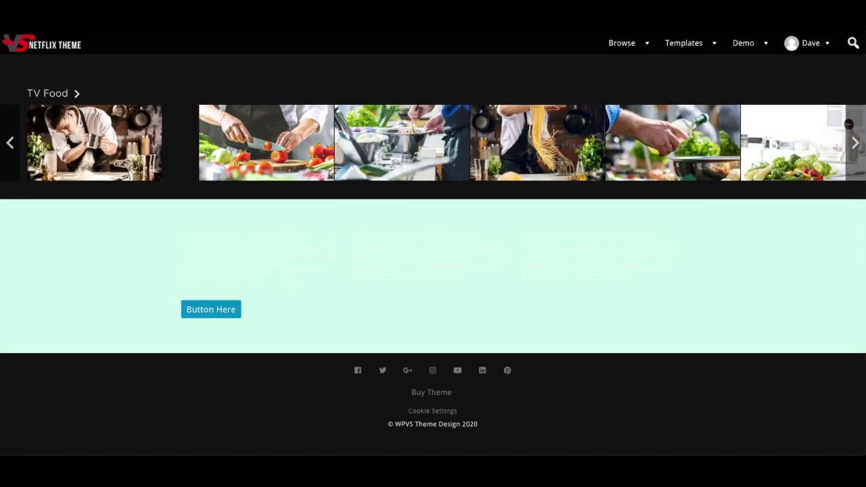
# Reload the live page and examine the featured banner, TV Food slider and mint three-column section.
pyautogui.click(71, 45)
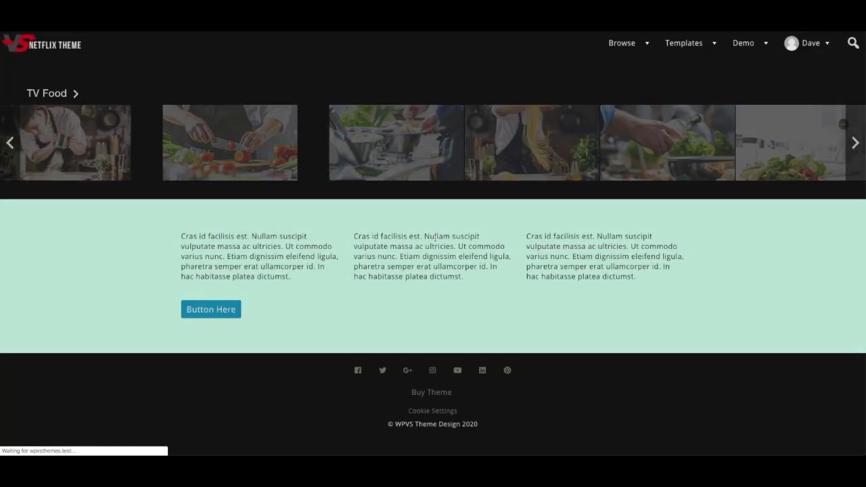
pyautogui.scroll(10, 459, 236)
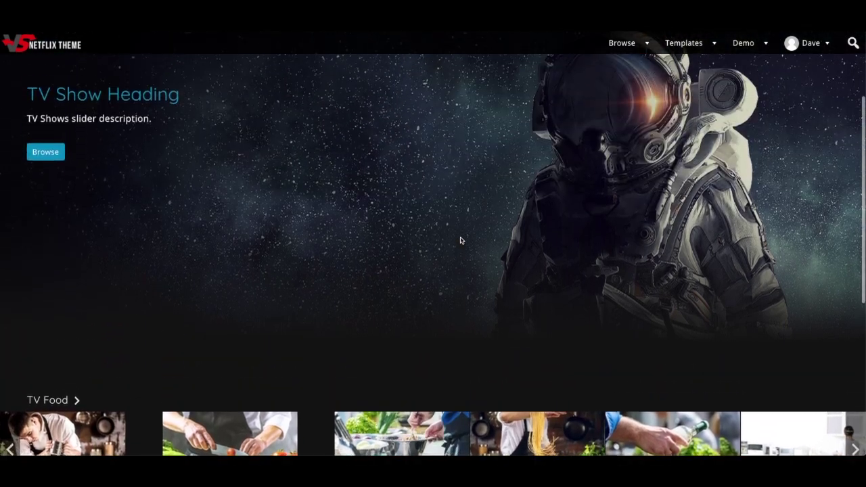
pyautogui.scroll(-3, 460, 241)
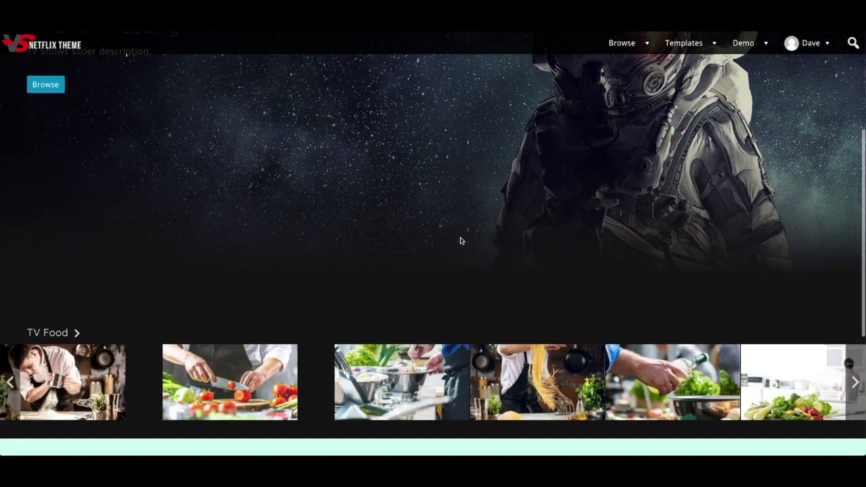
pyautogui.scroll(-2, 474, 243)
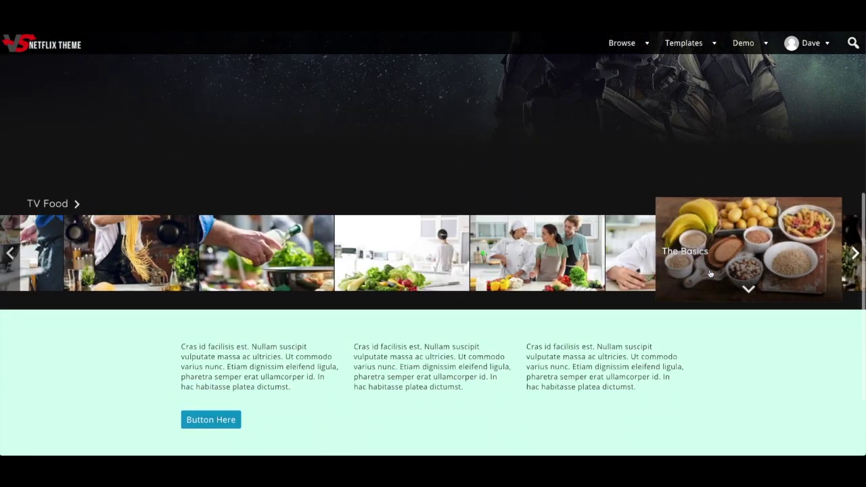
pyautogui.scroll(-1, 474, 248)
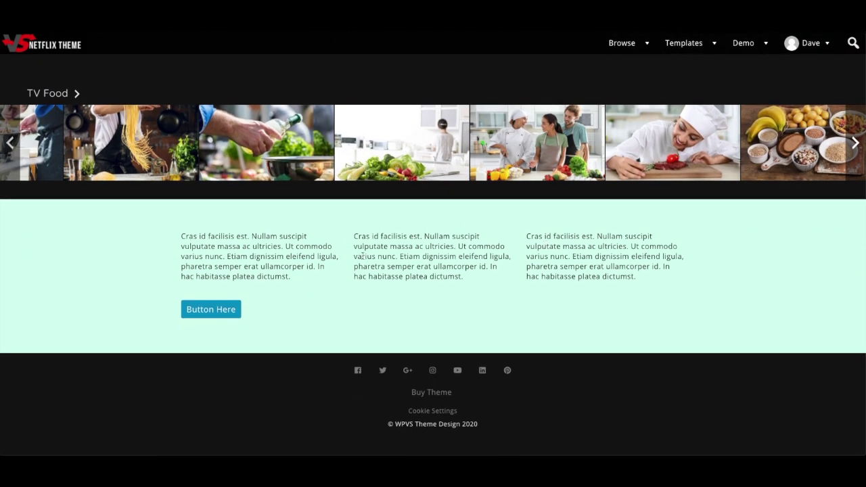